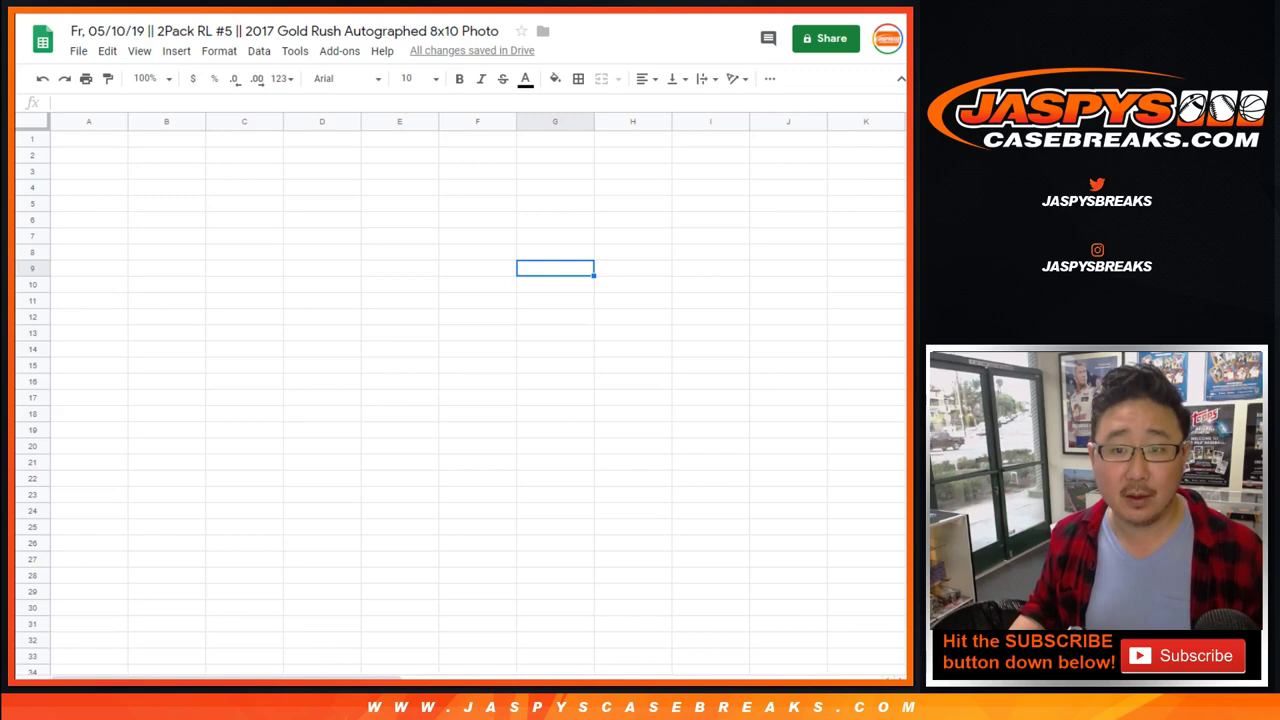
# Switch to the RANDOM.ORG List Randomizer holding the participant names and randomize that list six times.
pyautogui.hotkey('ctrl', 'Tab')
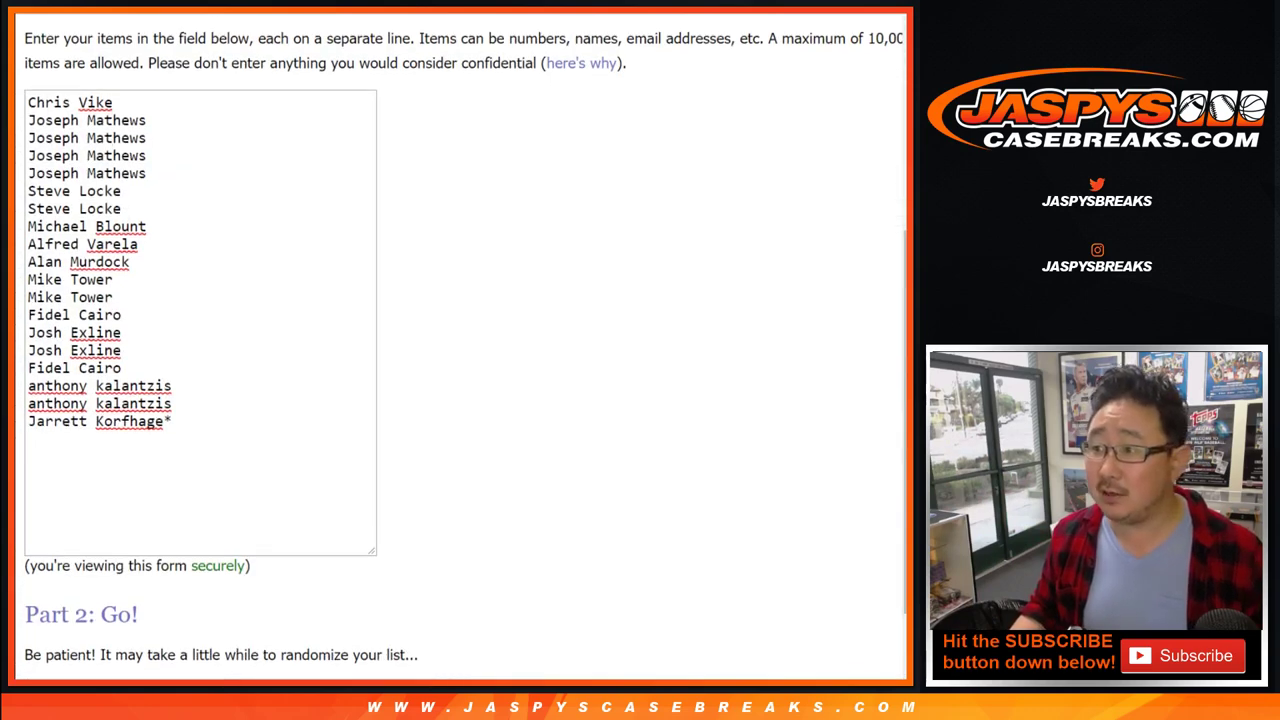
pyautogui.scroll(1, 466, 339)
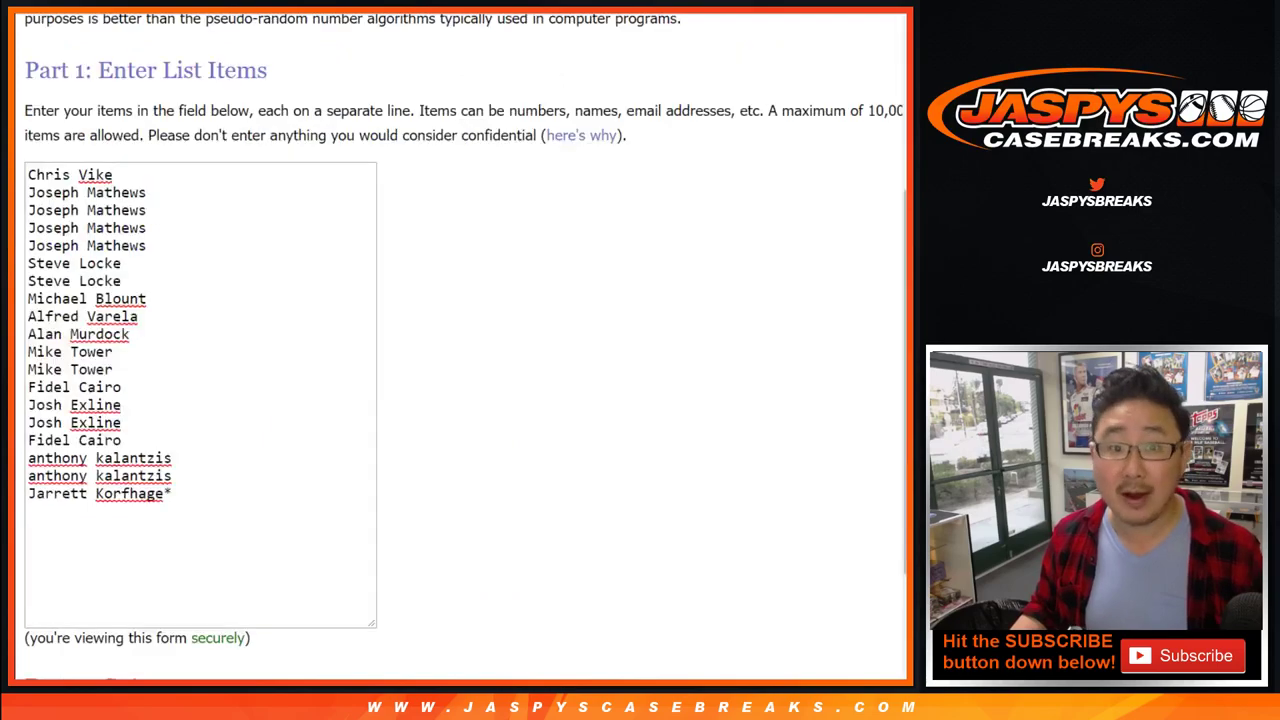
pyautogui.scroll(-2, 460, 400)
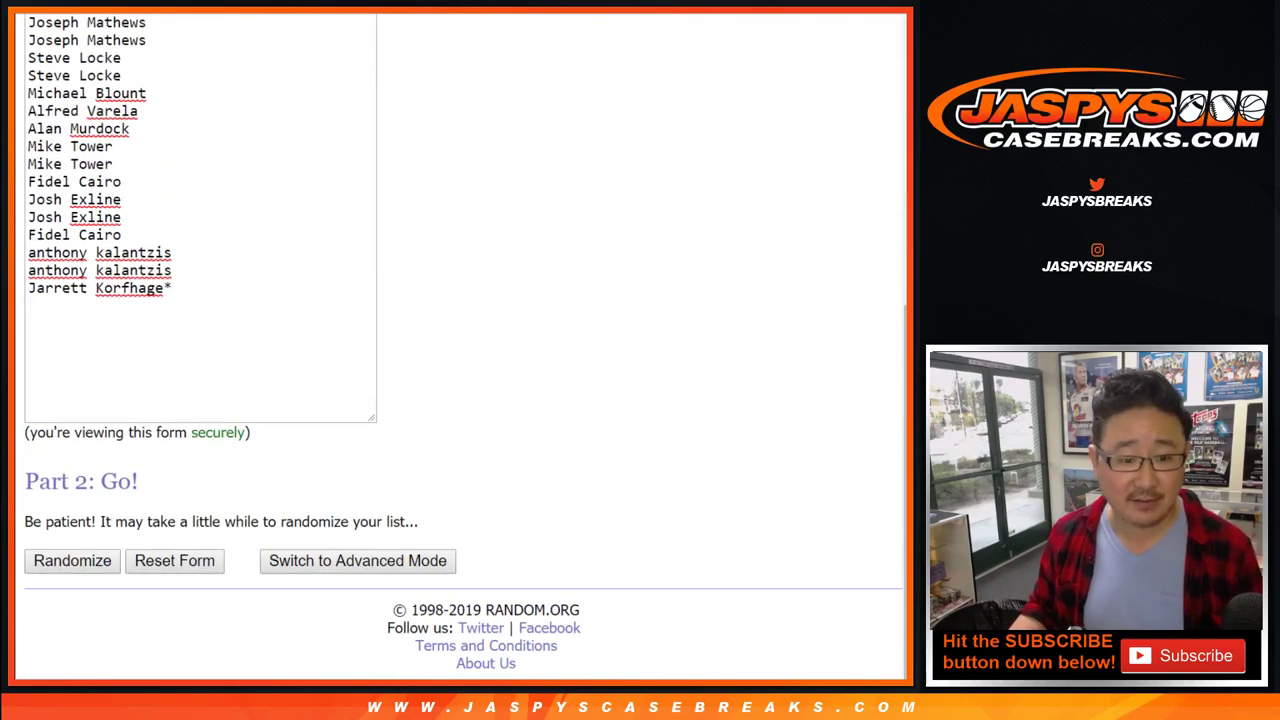
pyautogui.click(71, 560)
pyautogui.scroll(-2, 460, 400)
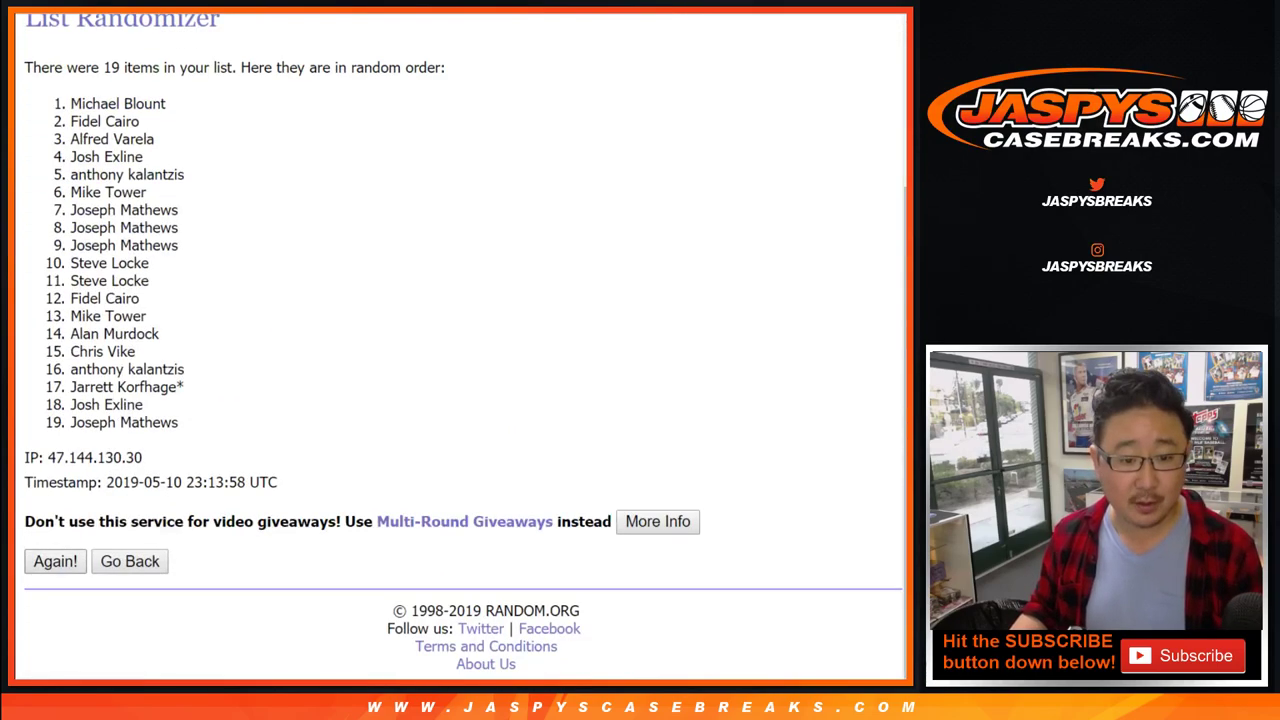
pyautogui.click(55, 561)
pyautogui.click(55, 561)
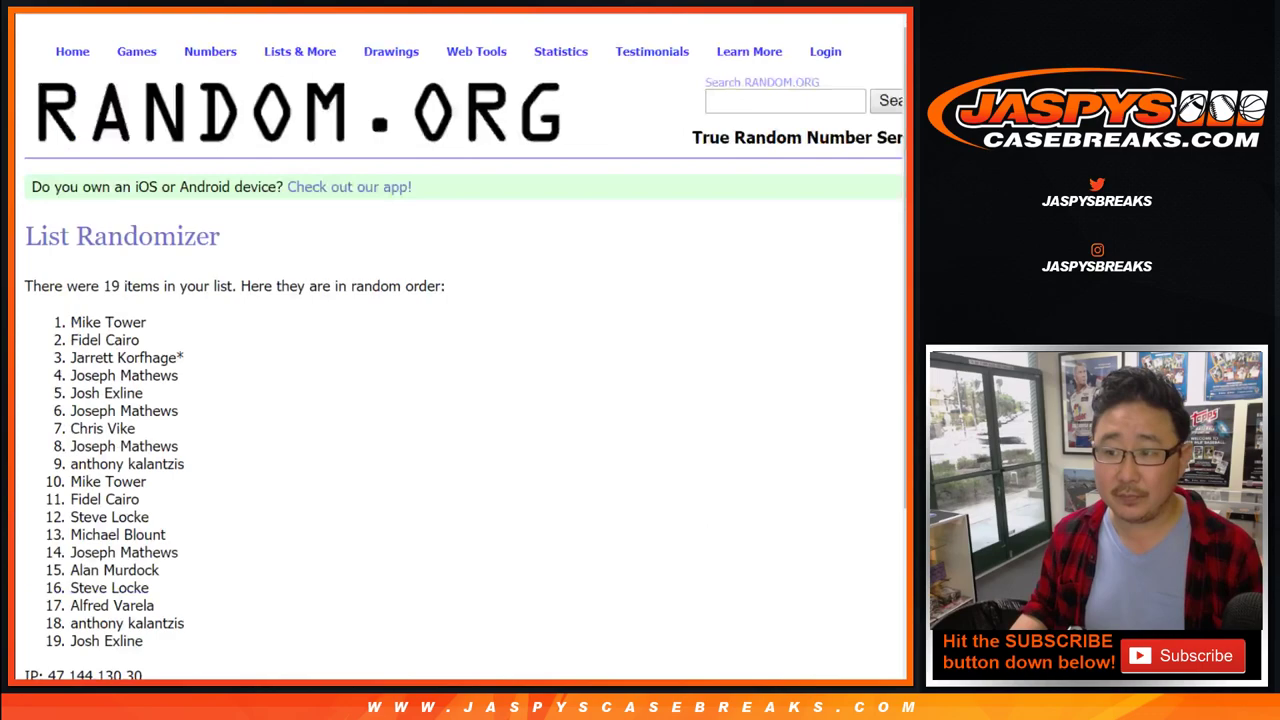
pyautogui.click(55, 561)
pyautogui.click(55, 561)
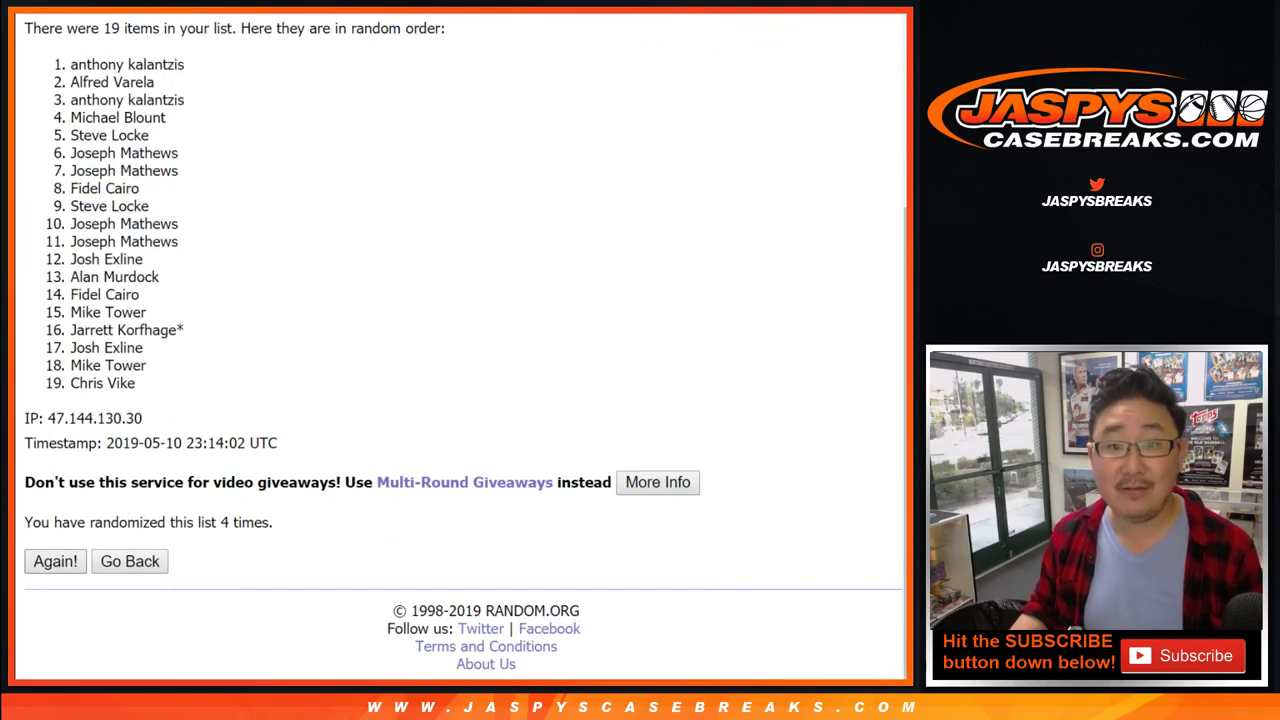
pyautogui.click(55, 561)
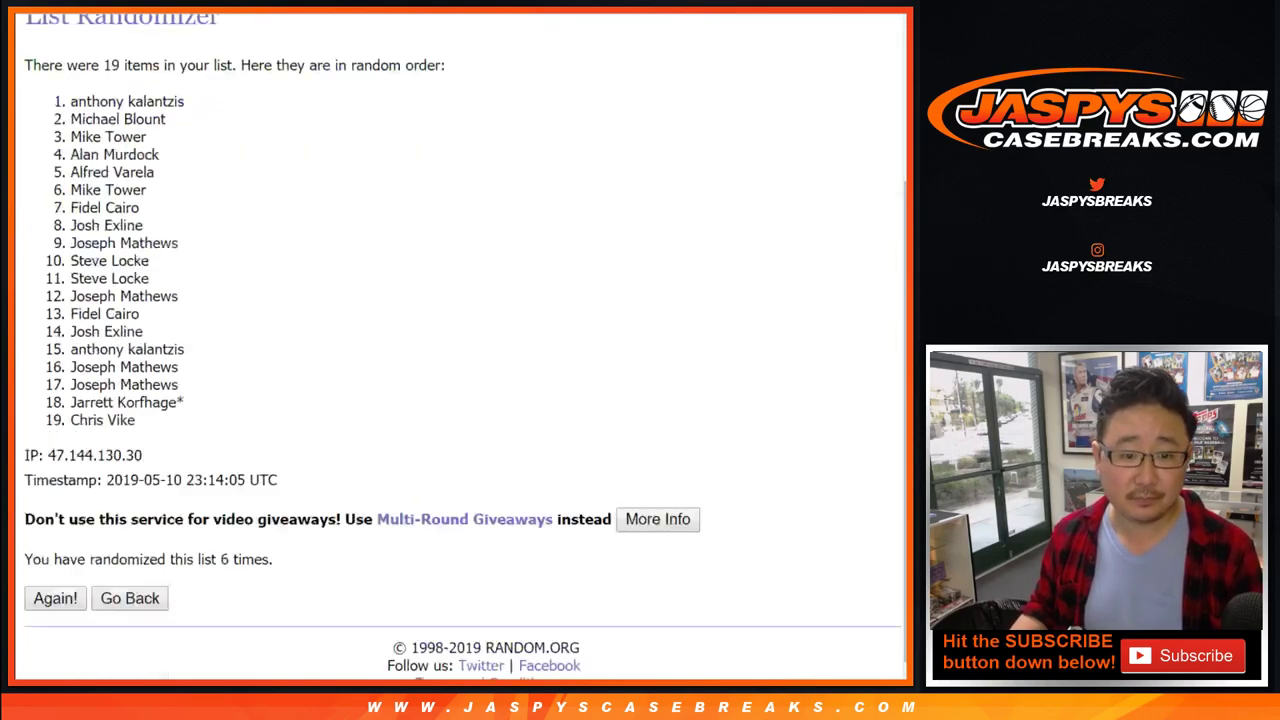
# Copy the randomized participant names and paste them into the Google Sheets spreadsheet starting at cell A1.
pyautogui.moveTo(70, 64); pyautogui.dragTo(135, 383)
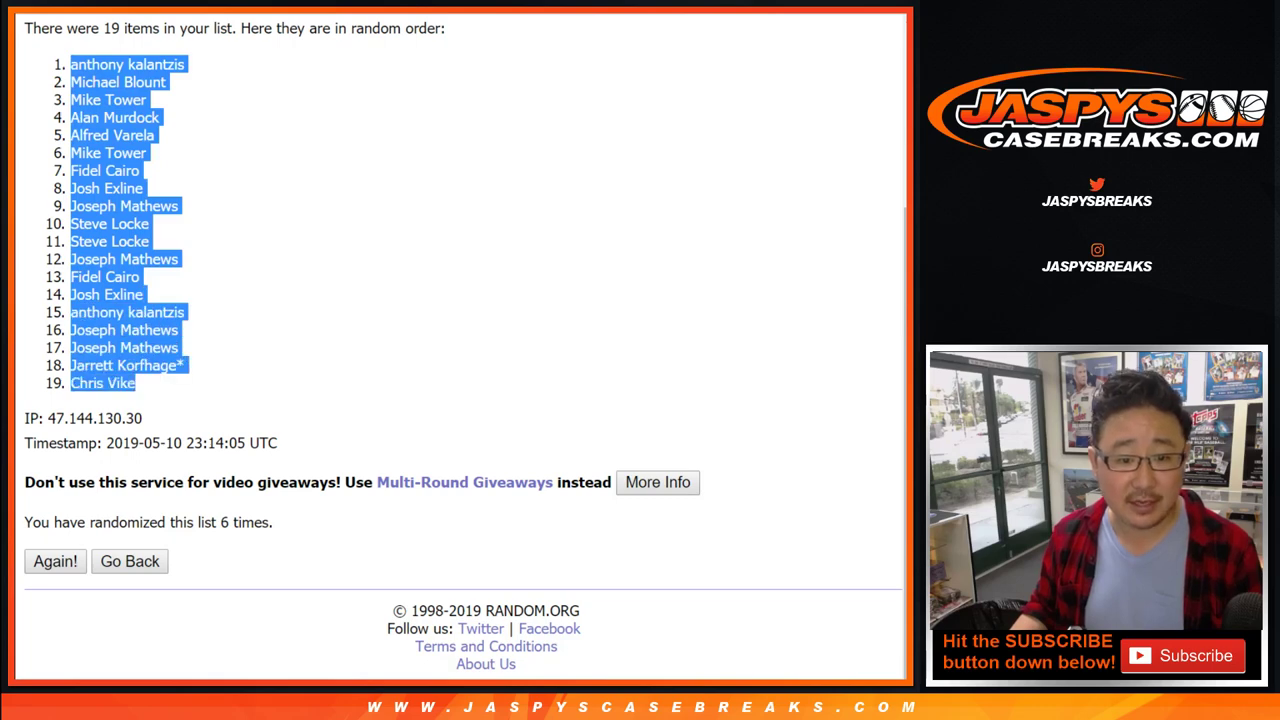
pyautogui.hotkey('ctrl', 'Tab')
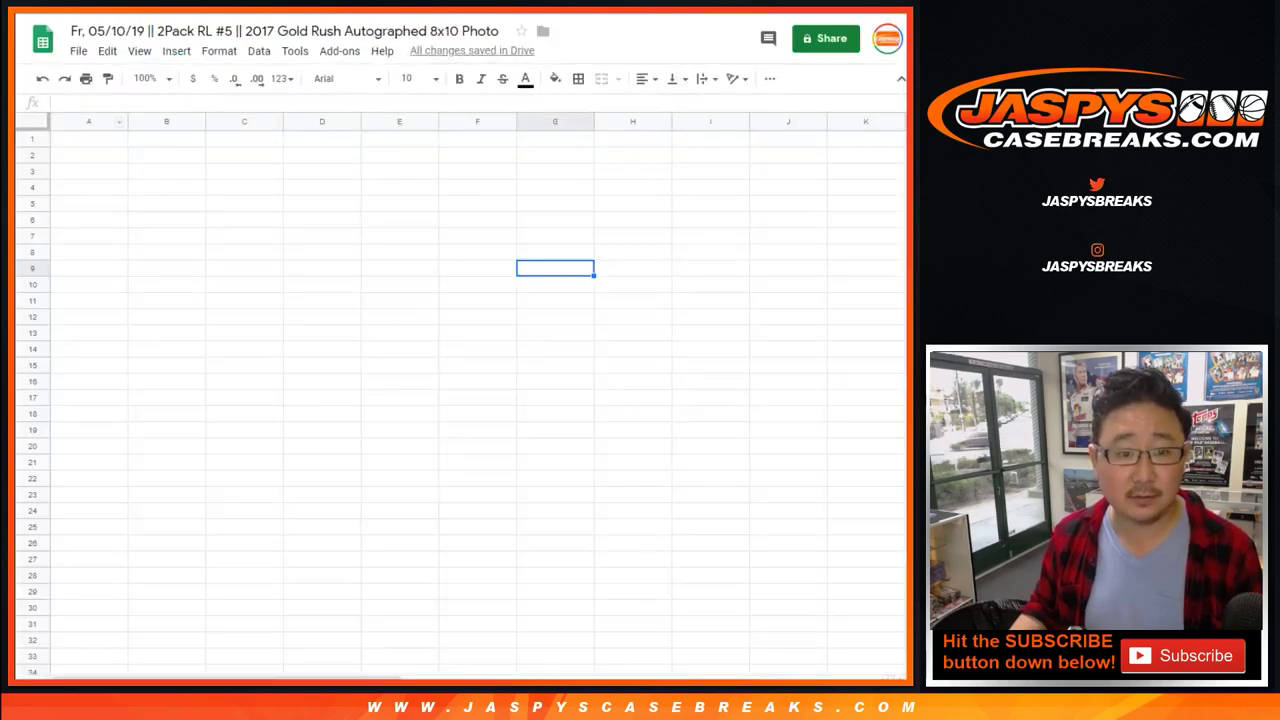
pyautogui.rightClick(86, 141)
pyautogui.click(130, 204)
# Switch to the RANDOM.ORG List Randomizer holding the letters and randomize that list six times.
pyautogui.hotkey('ctrl', 'Tab')
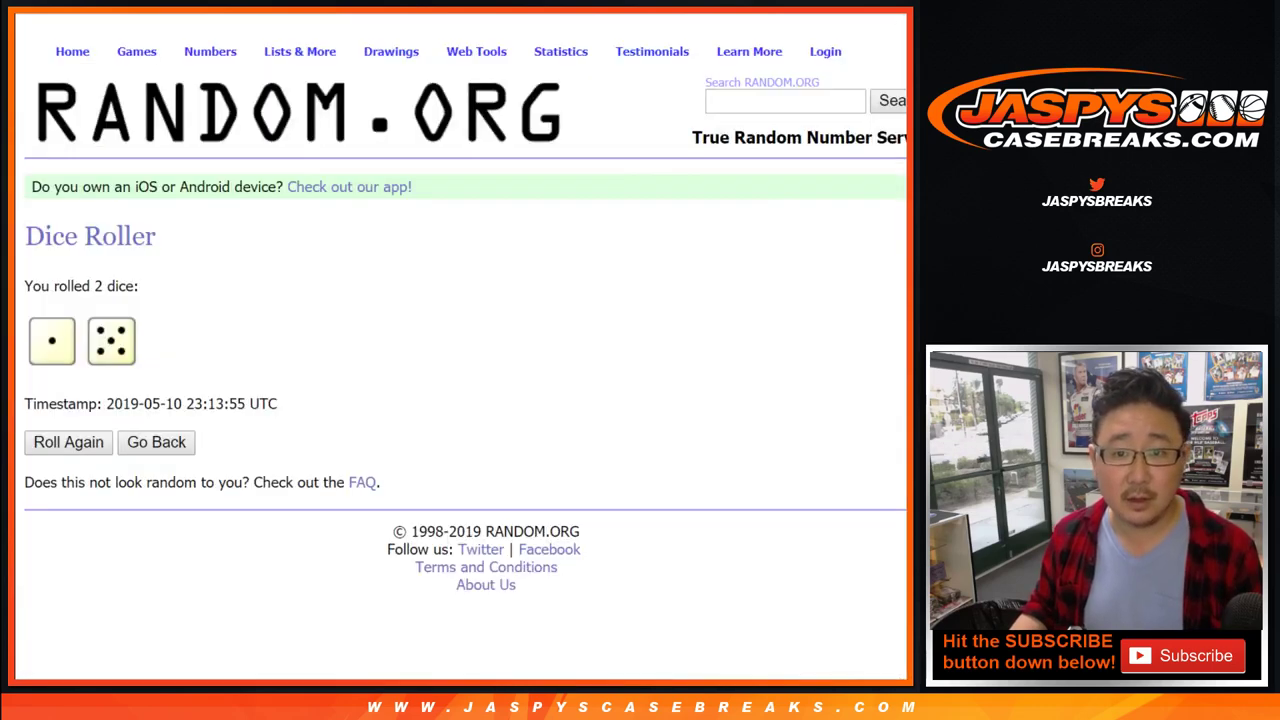
pyautogui.hotkey('ctrl', 'Tab')
pyautogui.scroll(-2, 460, 350)
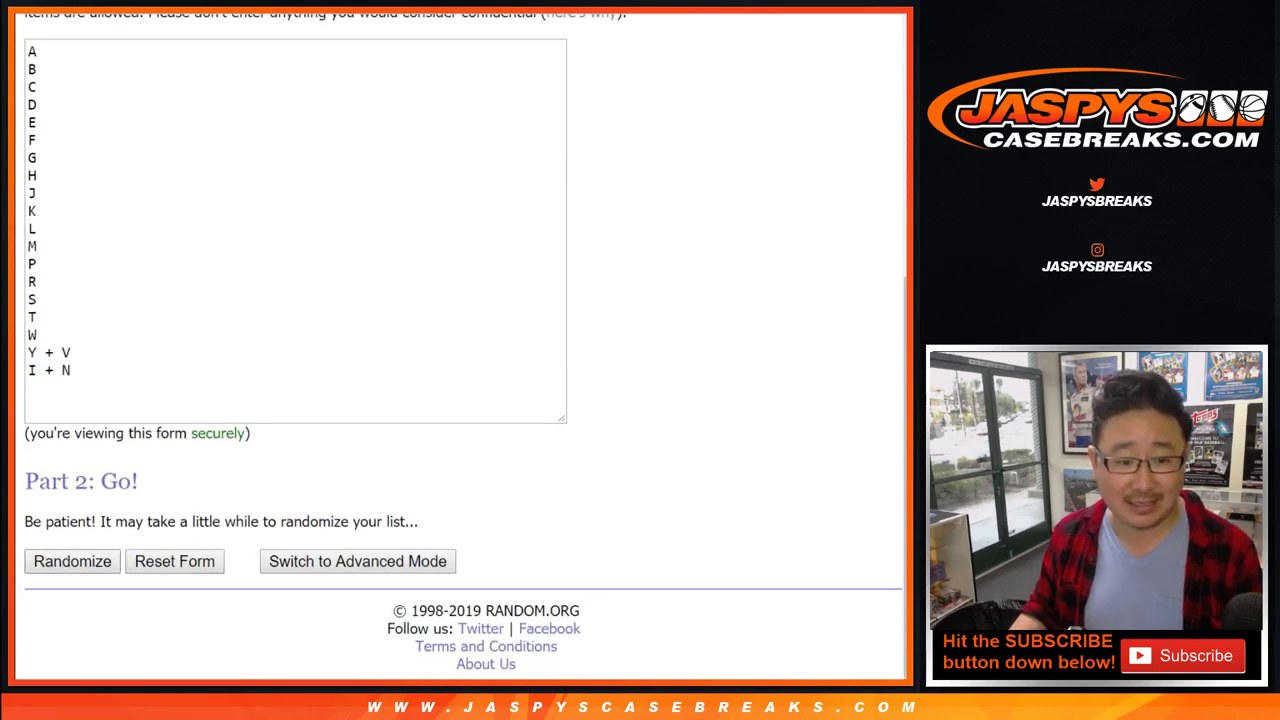
pyautogui.click(70, 562)
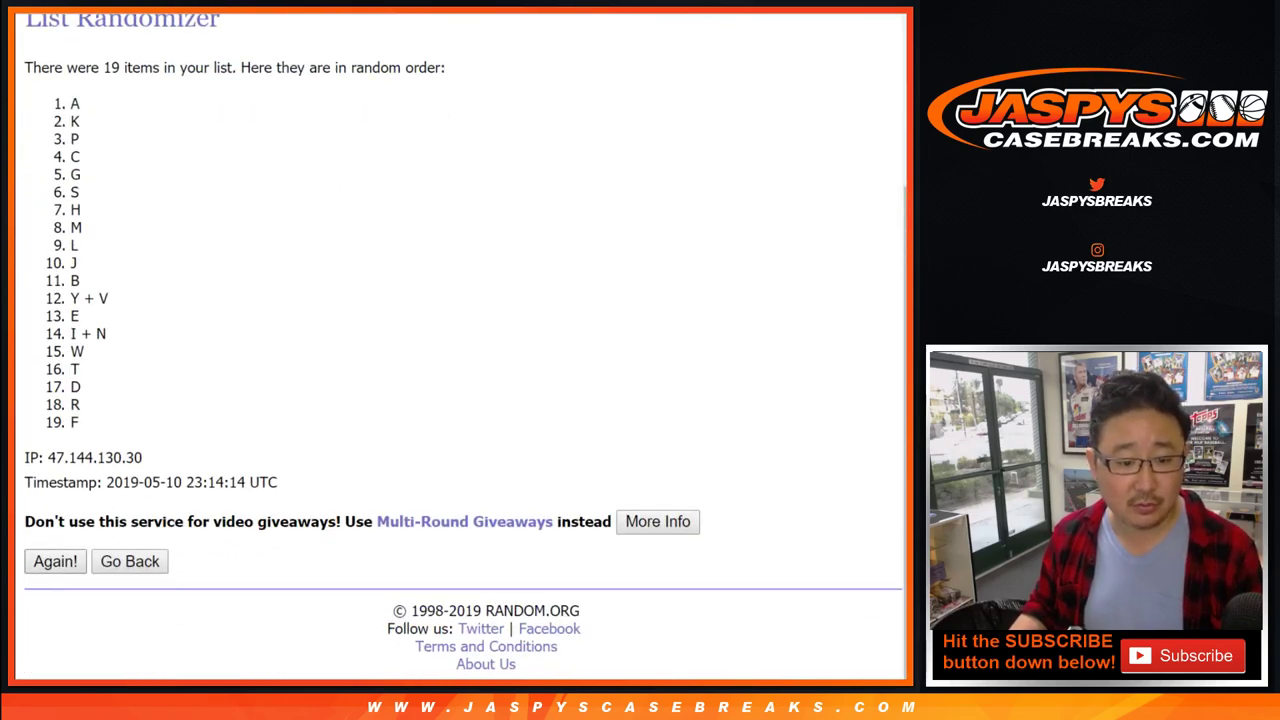
pyautogui.click(55, 562)
pyautogui.scroll(-3, 55, 562)
pyautogui.click(55, 562)
pyautogui.scroll(-3, 55, 562)
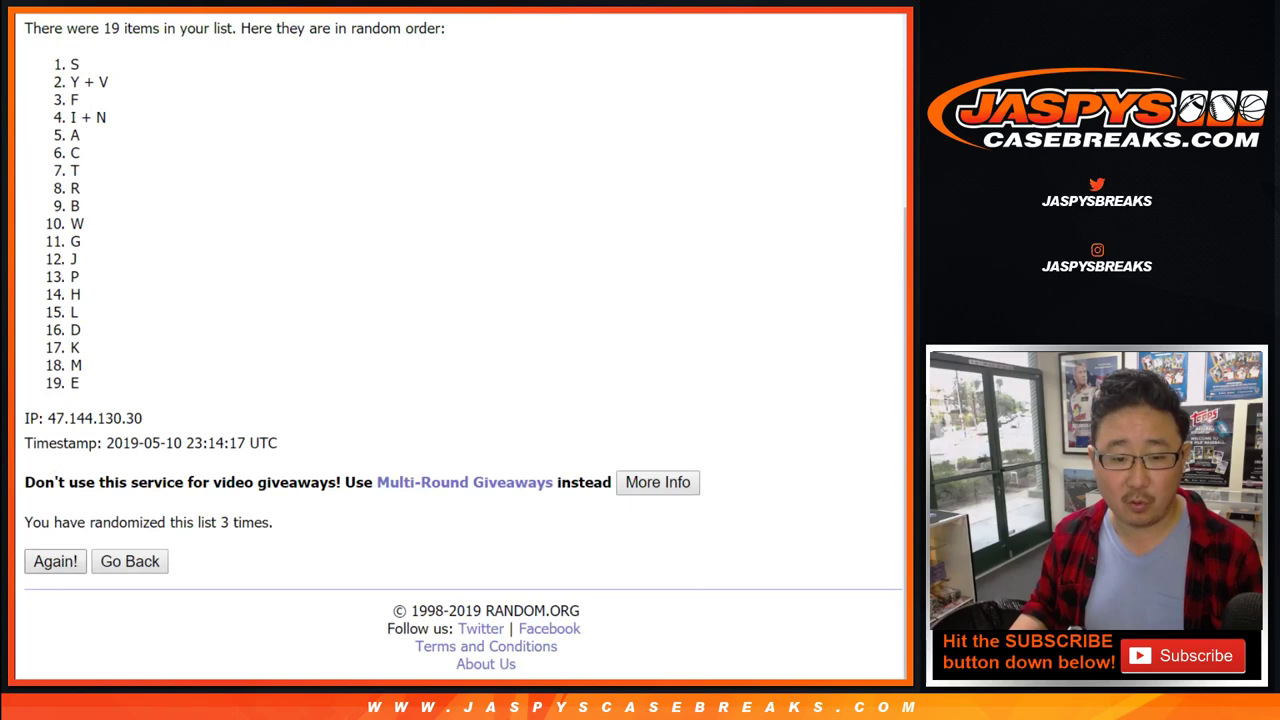
pyautogui.click(55, 561)
pyautogui.click(55, 561)
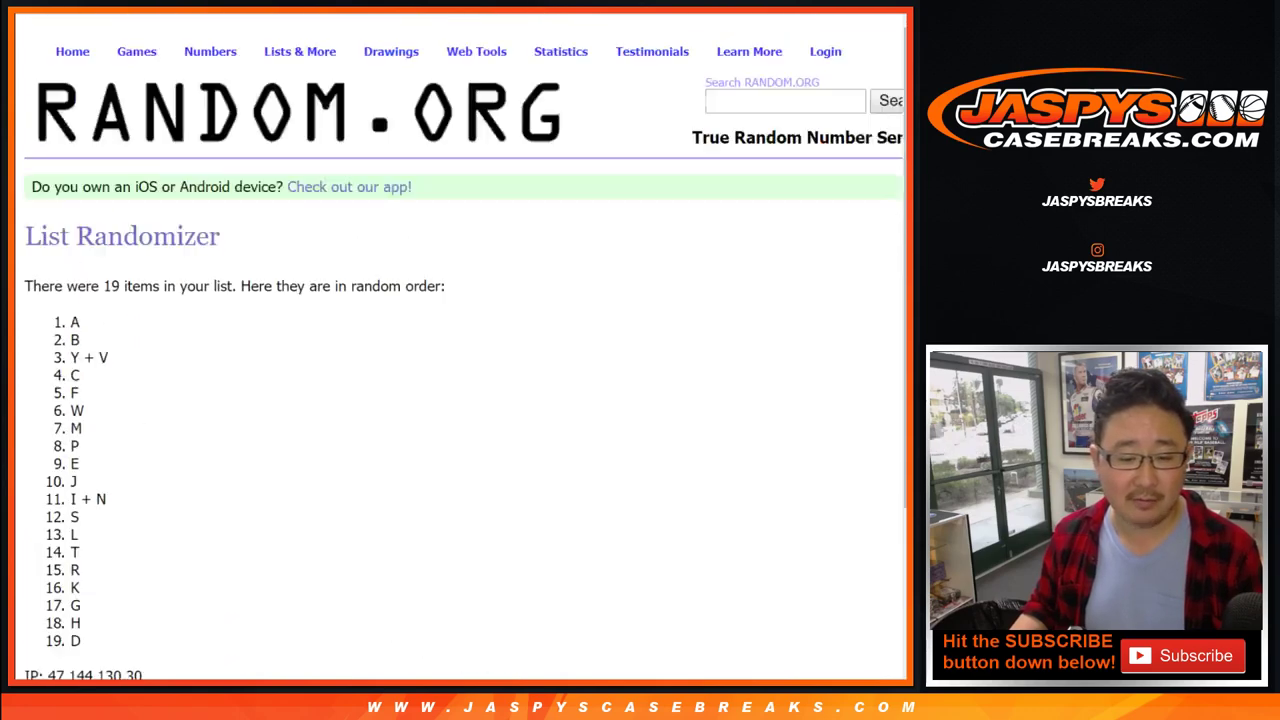
pyautogui.click(55, 561)
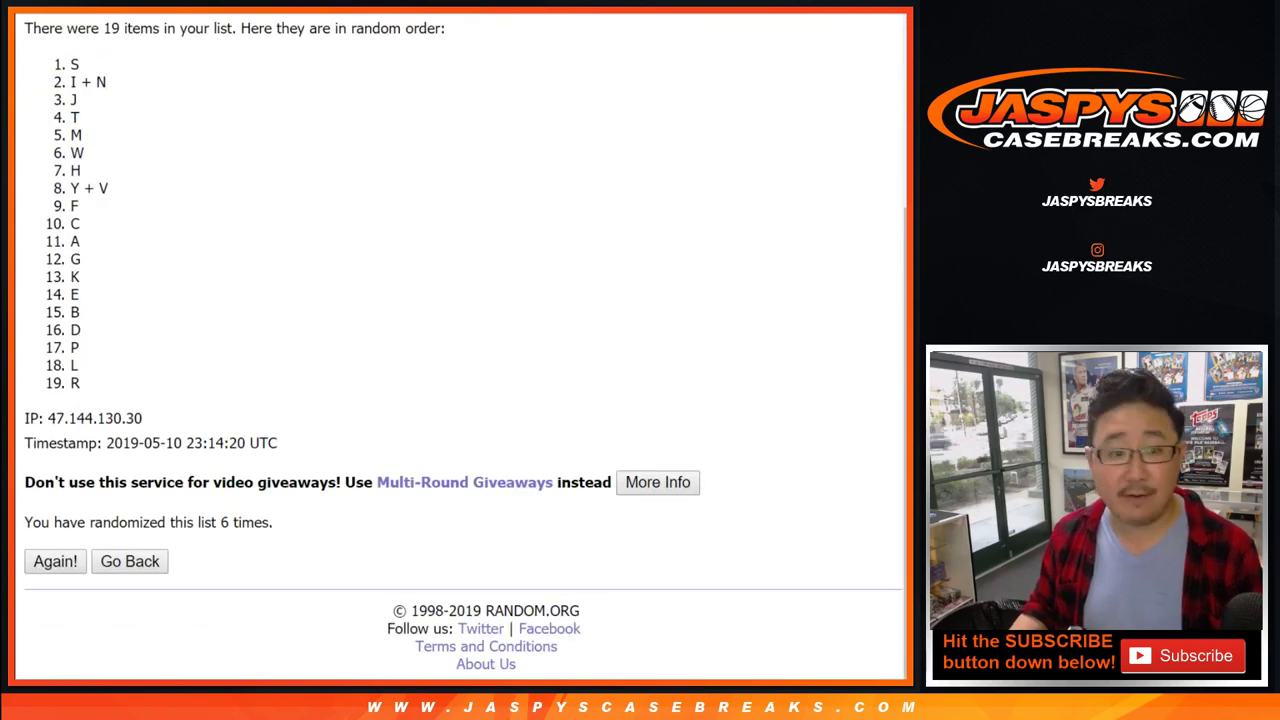
# Copy the randomized letters and paste them beside the names in the Google Sheets spreadsheet, starting at cell B1.
pyautogui.moveTo(70, 58); pyautogui.dragTo(80, 386)
pyautogui.hotkey('ctrl', 'c')
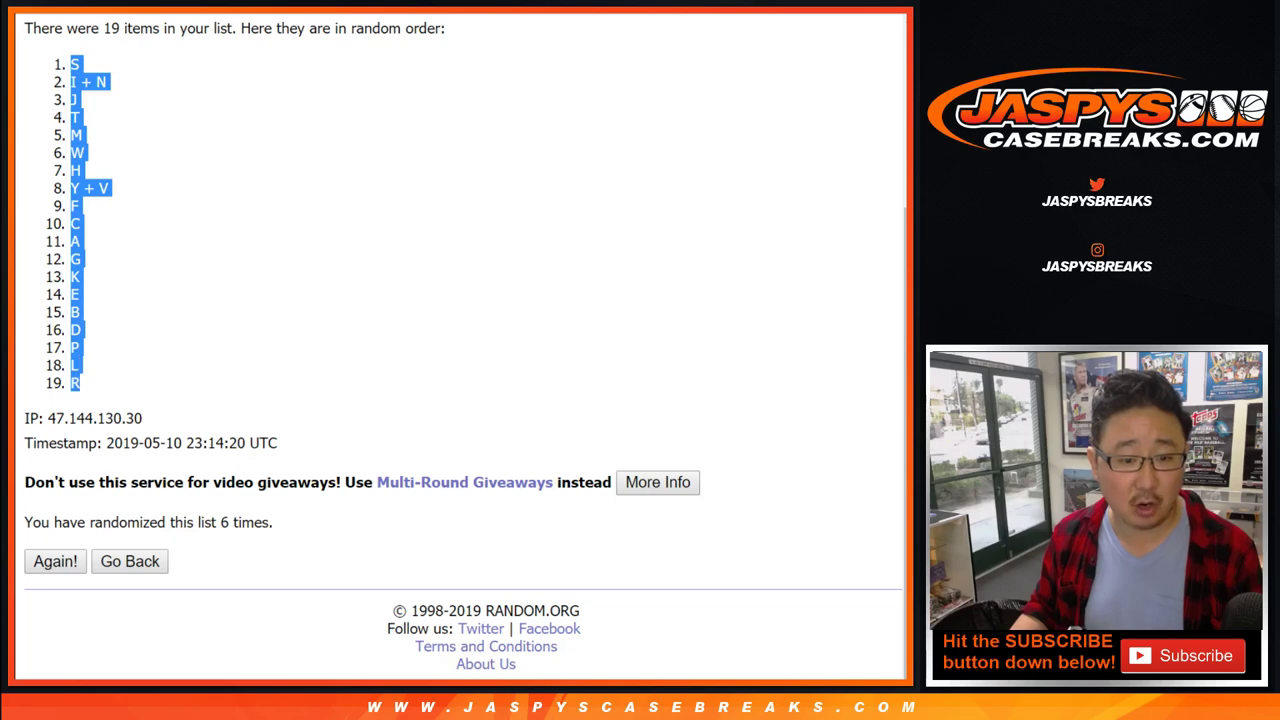
pyautogui.hotkey('ctrl', 'Tab')
pyautogui.click(167, 139)
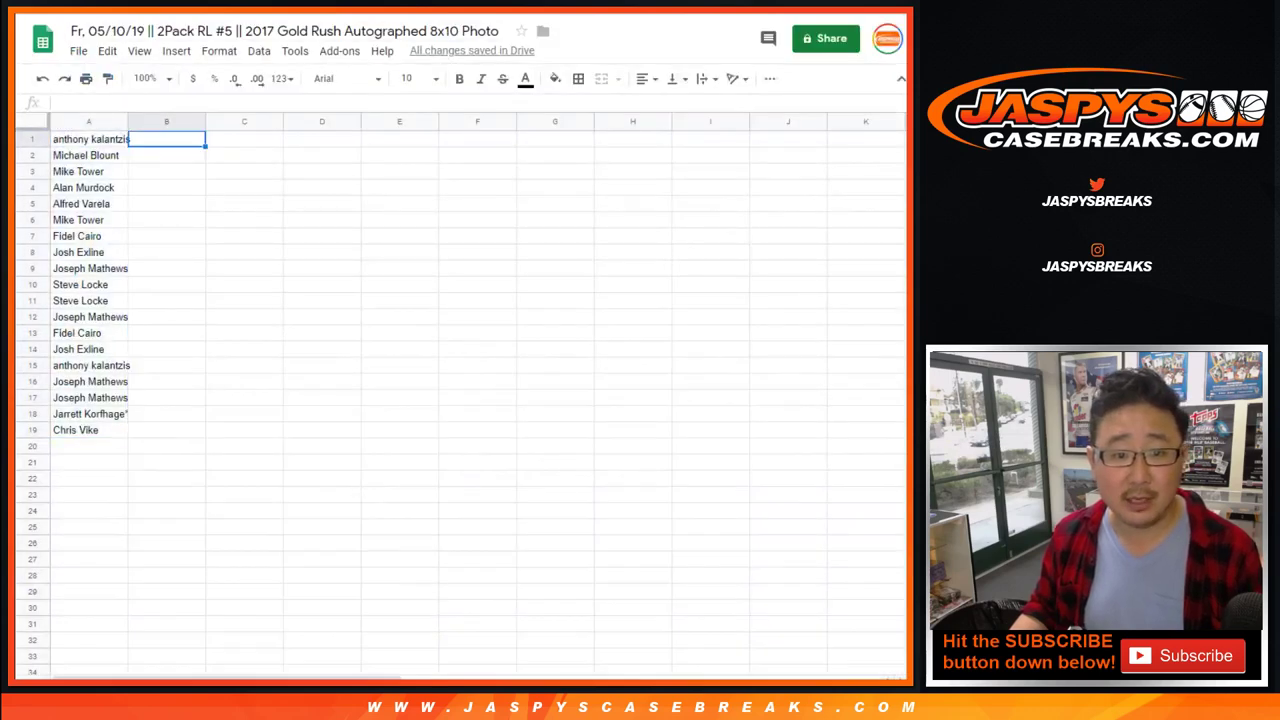
pyautogui.rightClick(200, 145)
pyautogui.click(230, 210)
# Set the whole sheet's font to Helvetica at size 18 and fit the column widths to their contents.
pyautogui.hotkey('ctrl', 'a')
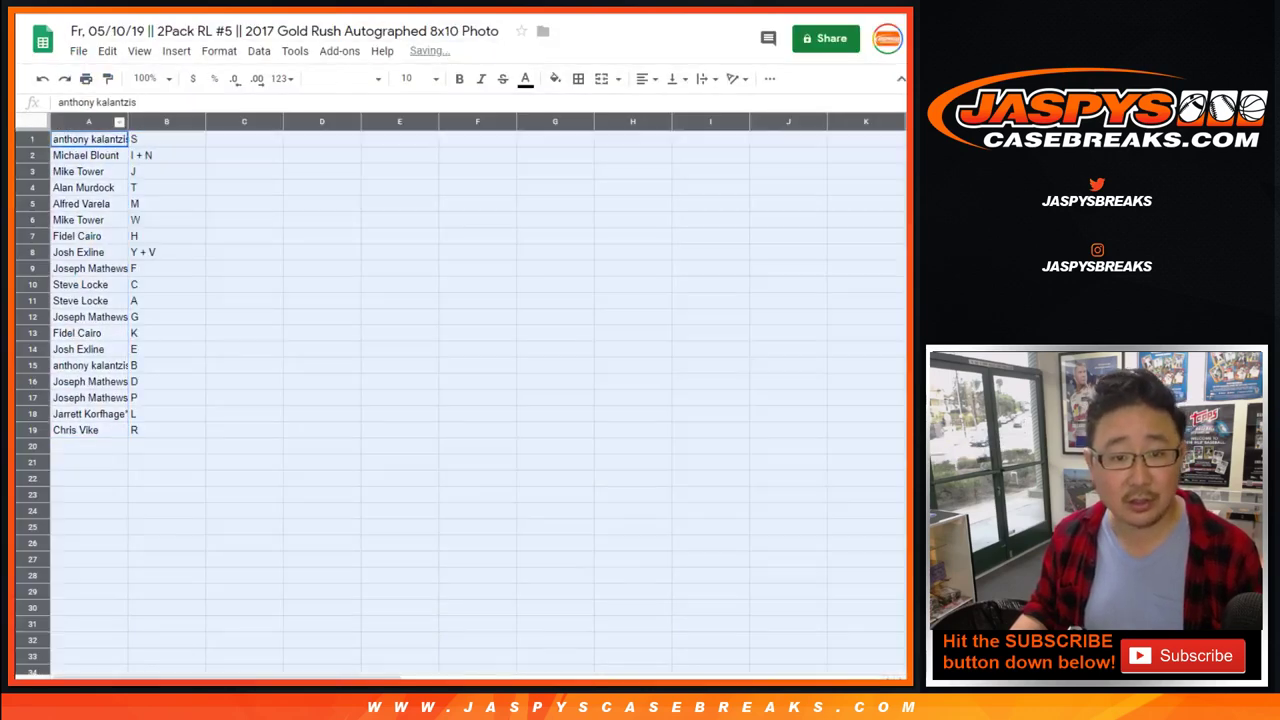
pyautogui.click(345, 78)
pyautogui.click(370, 145)
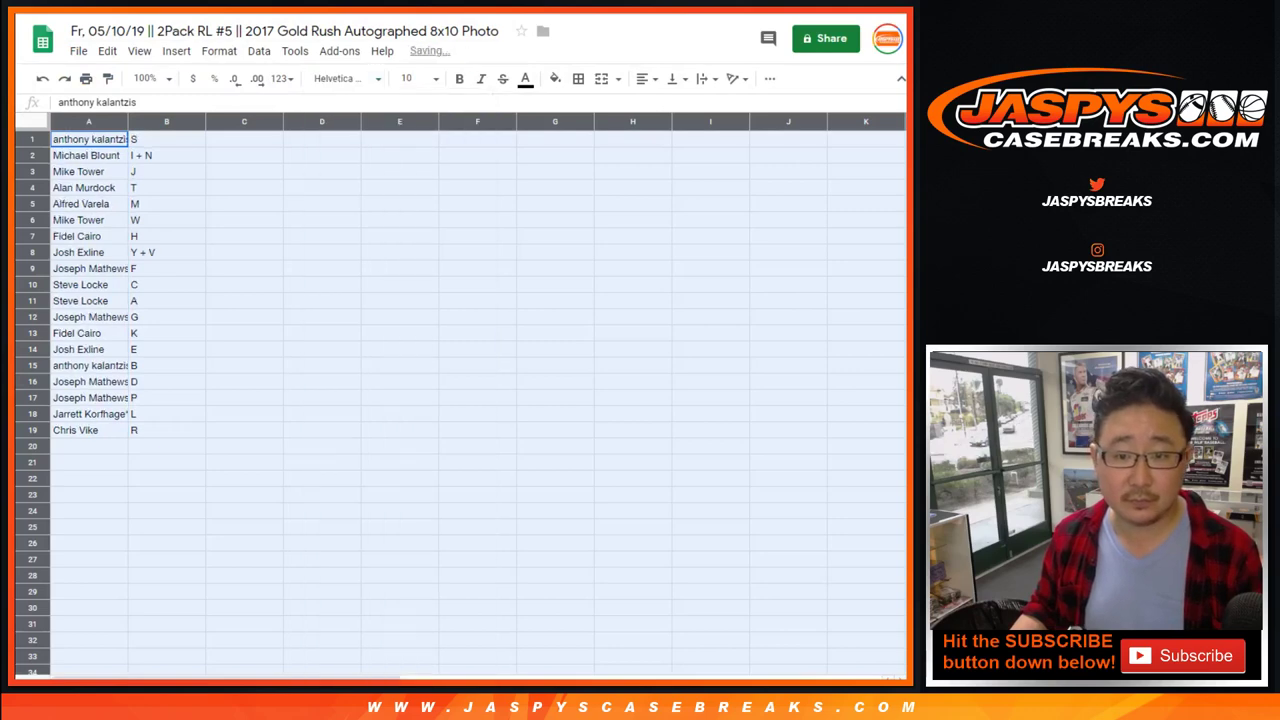
pyautogui.click(406, 78)
pyautogui.click(410, 302)
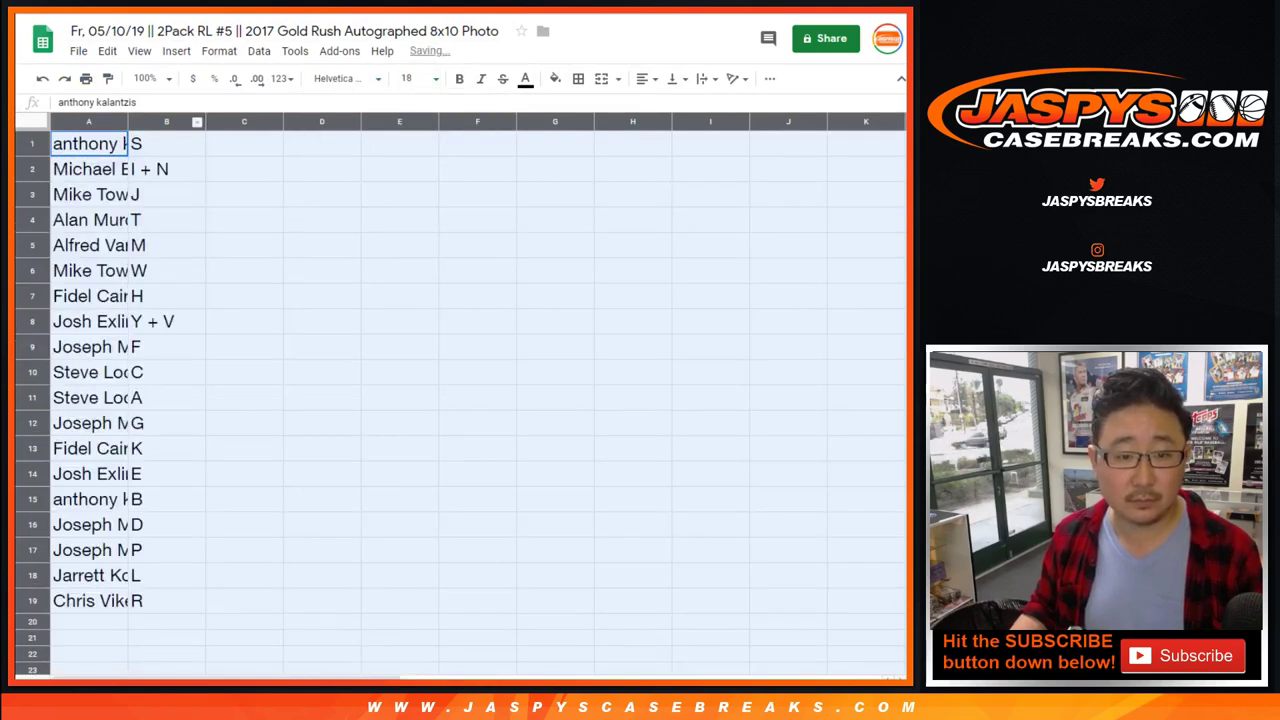
pyautogui.doubleClick(127, 121)
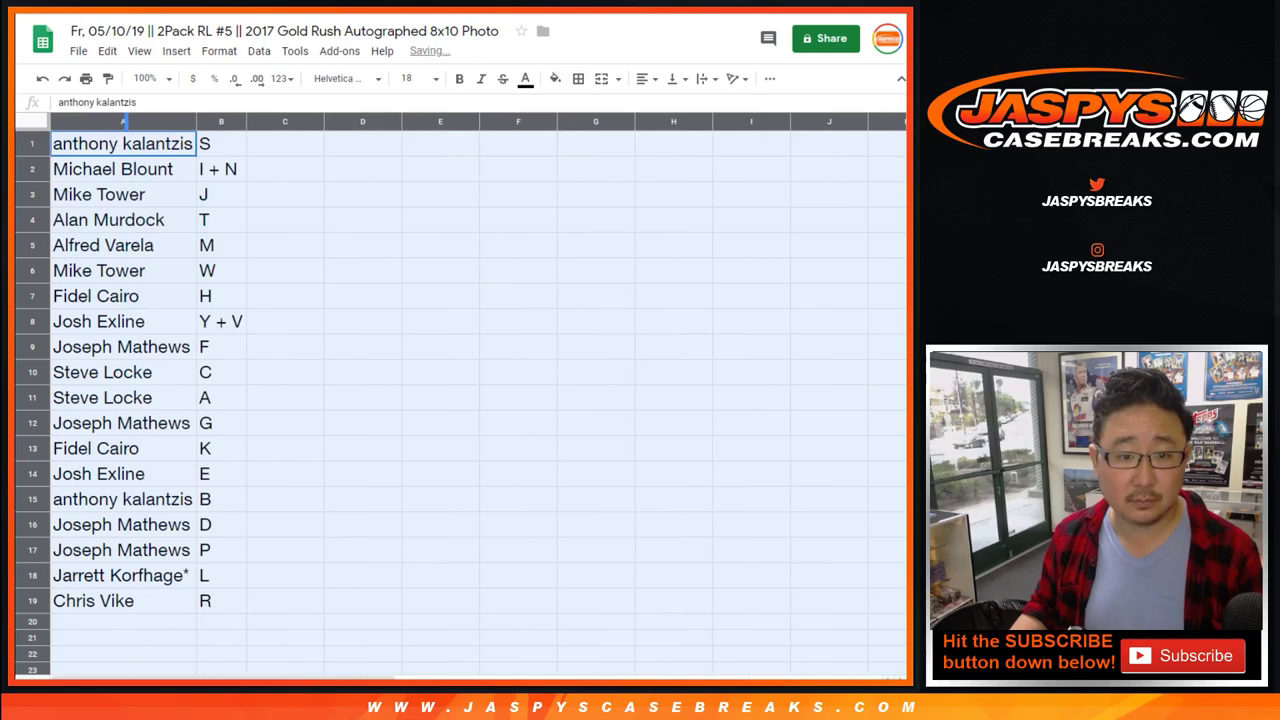
# Go through rows 1 to 19 in order, highlighting them to read which letter each participant received.
pyautogui.click(32, 148)
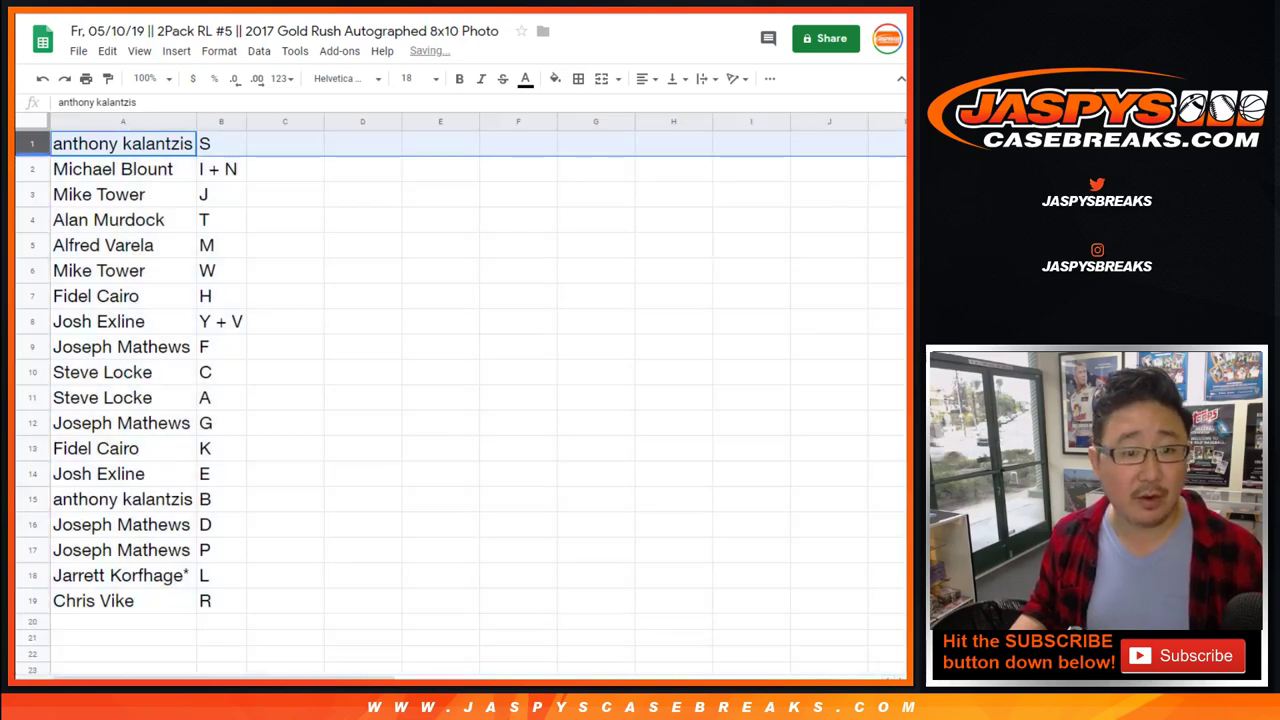
pyautogui.click(32, 170)
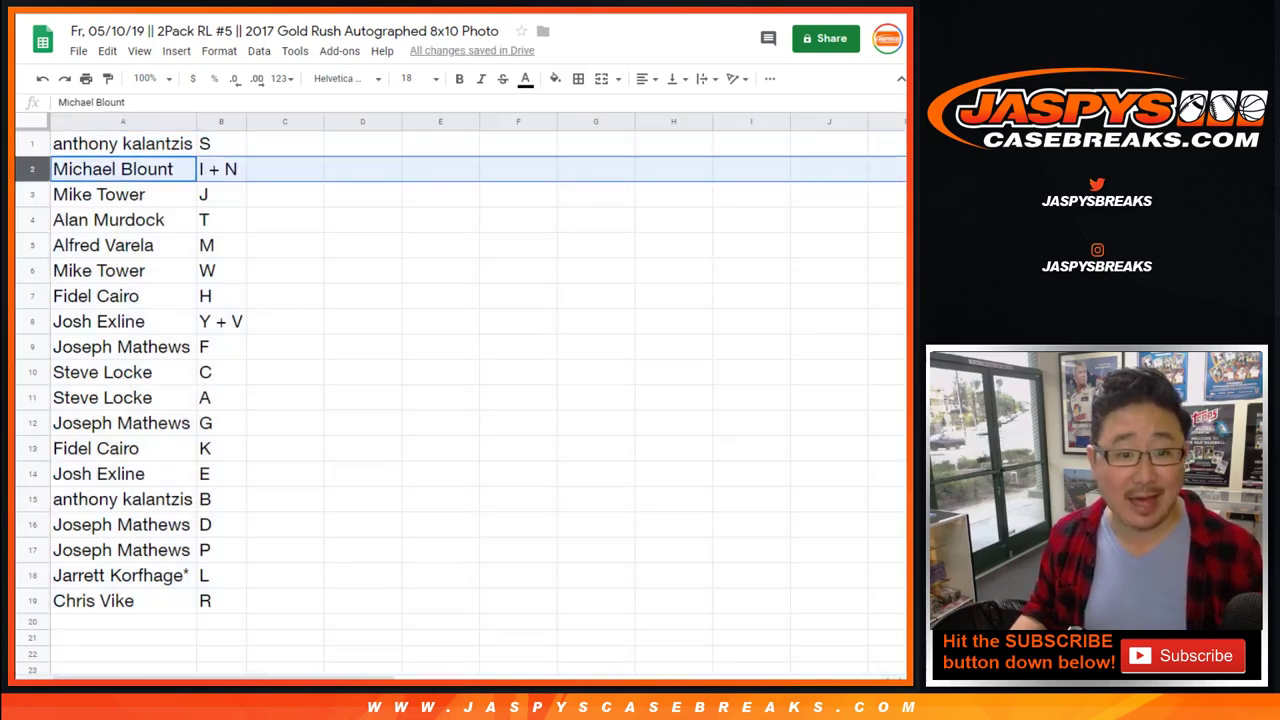
pyautogui.click(32, 195)
pyautogui.click(32, 220)
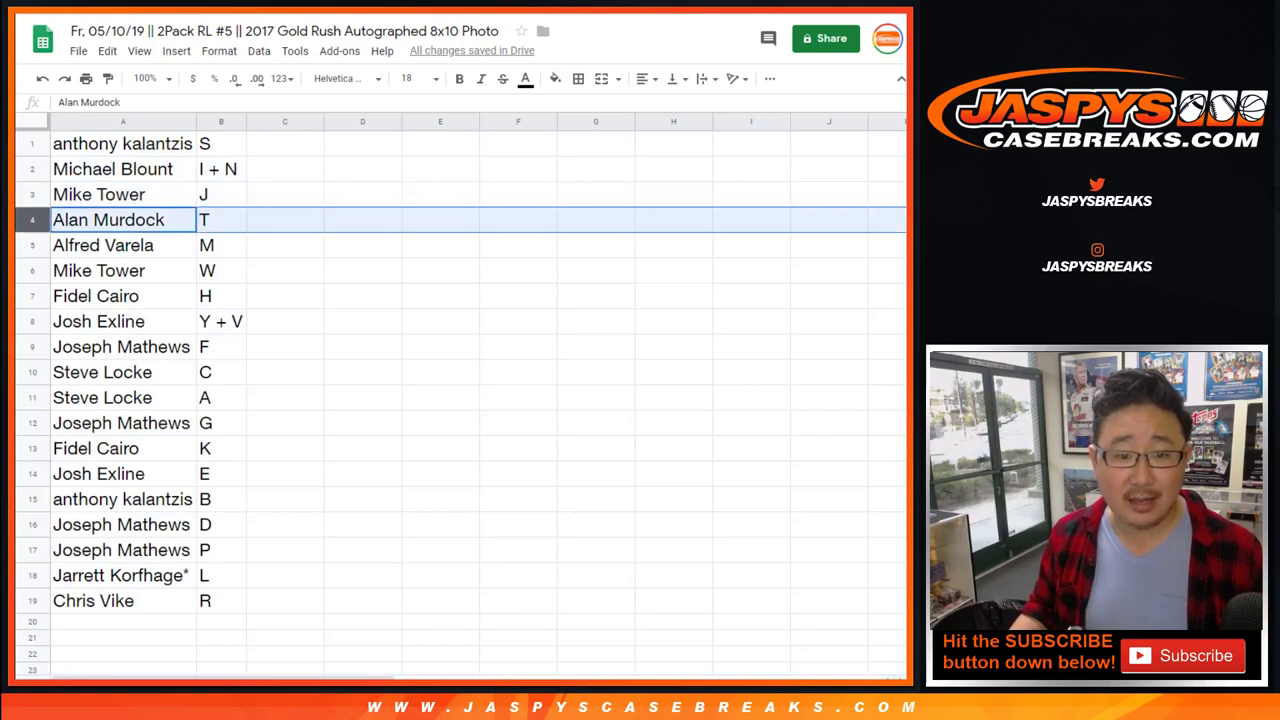
pyautogui.click(32, 246)
pyautogui.click(32, 271)
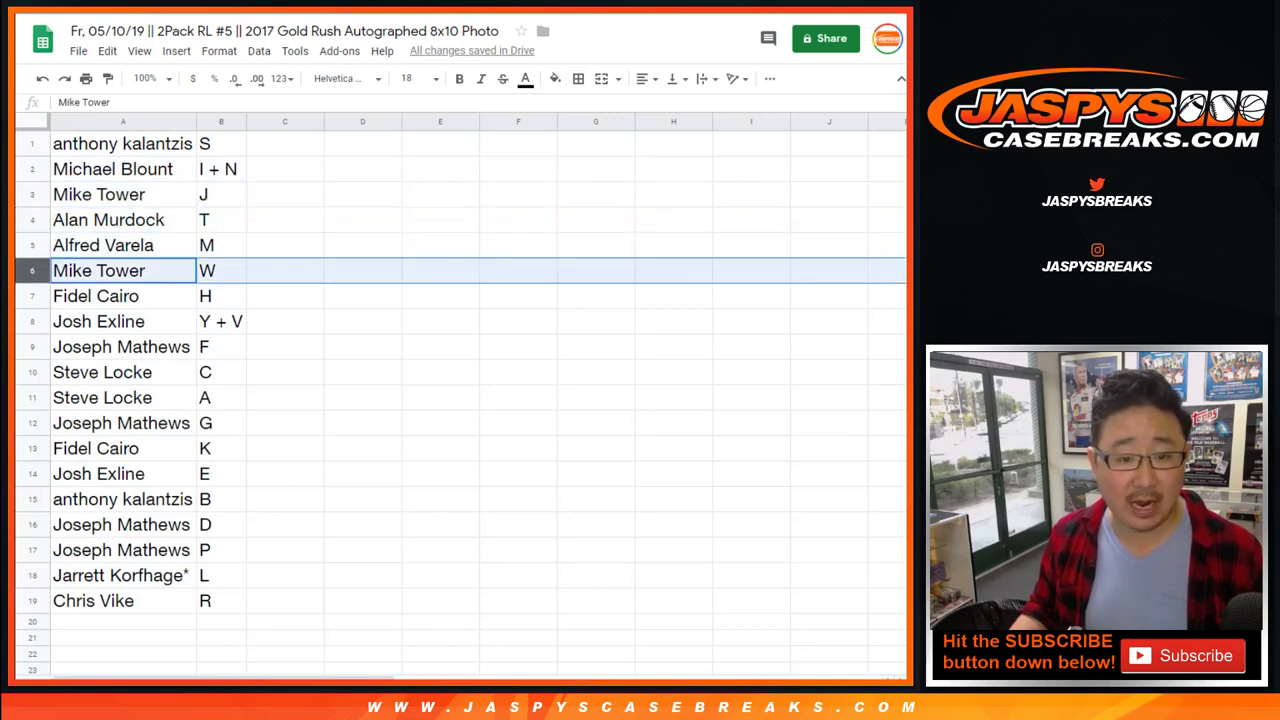
pyautogui.click(32, 297)
pyautogui.click(32, 322)
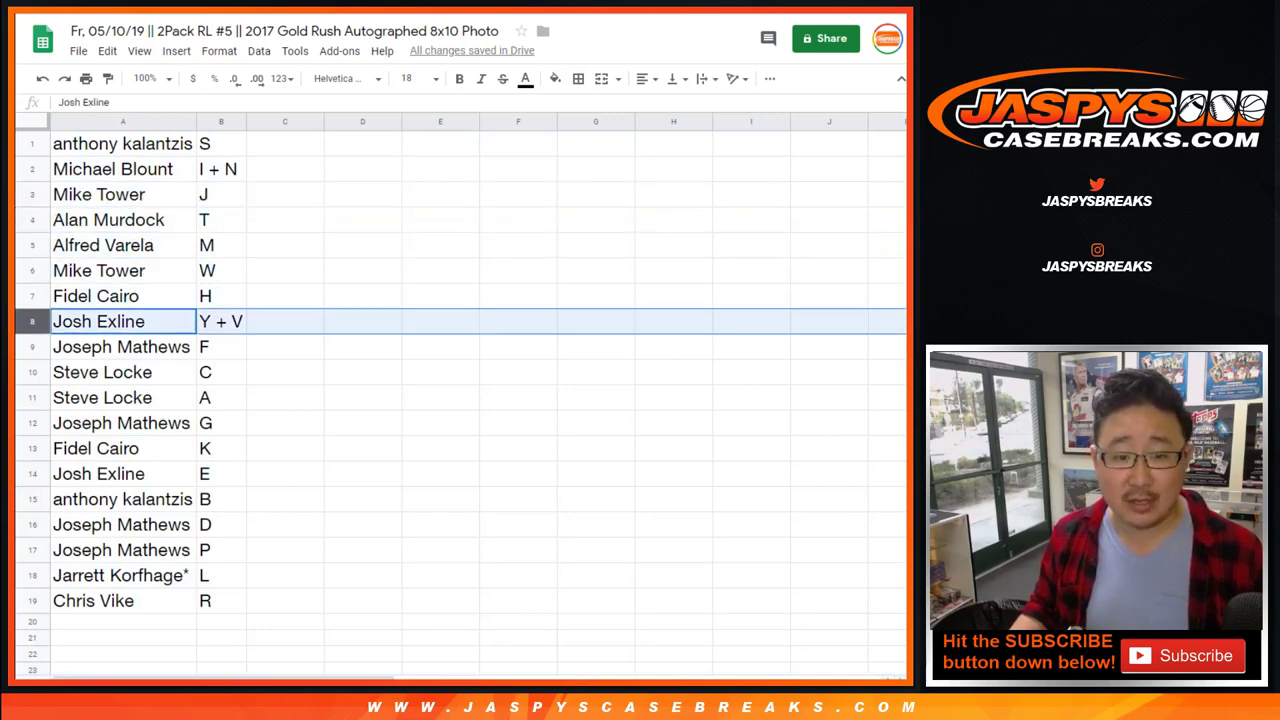
pyautogui.click(32, 347)
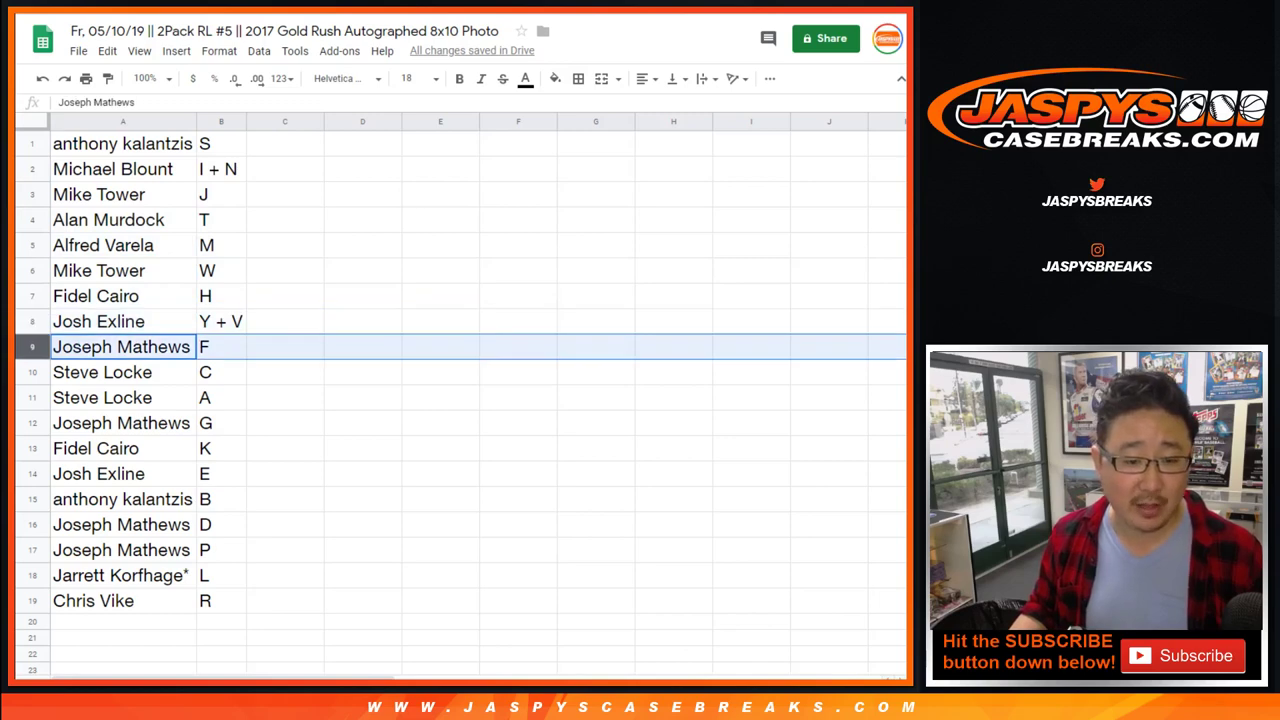
pyautogui.click(32, 373)
pyautogui.keyDown('shift'); pyautogui.click(32, 398); pyautogui.keyUp('shift')
pyautogui.click(32, 423)
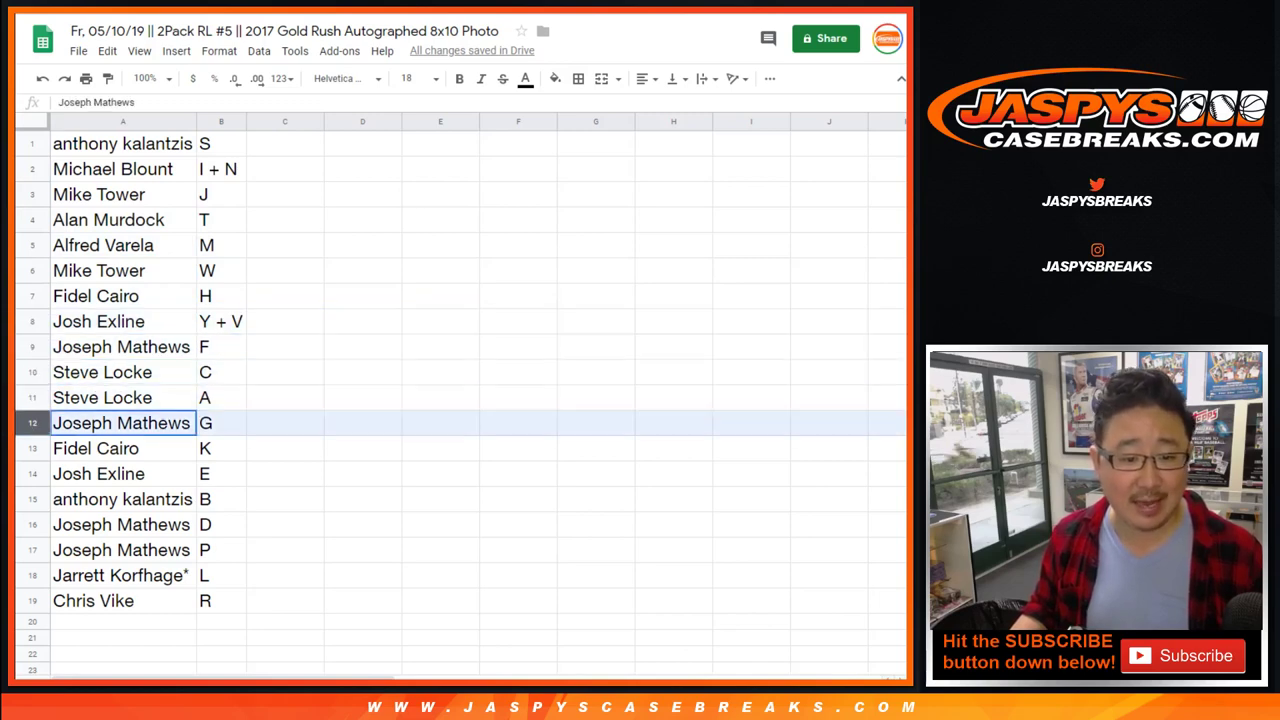
pyautogui.click(32, 449)
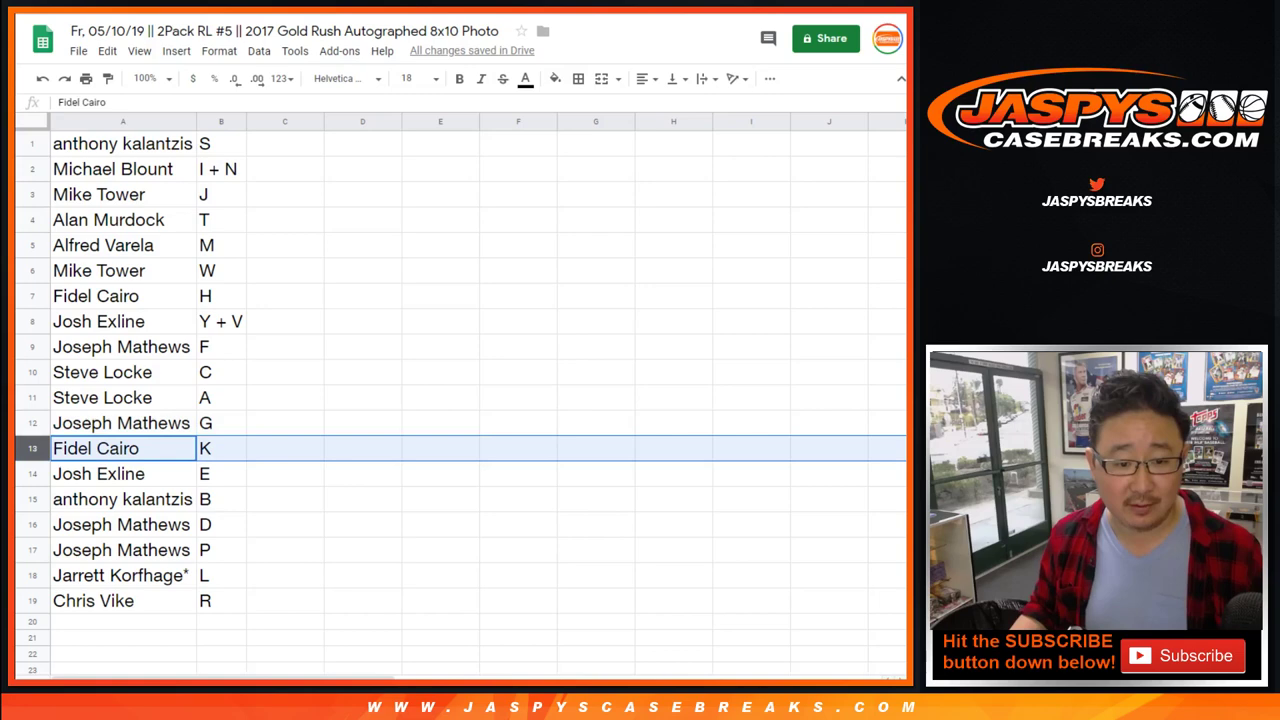
pyautogui.click(32, 474)
pyautogui.click(32, 499)
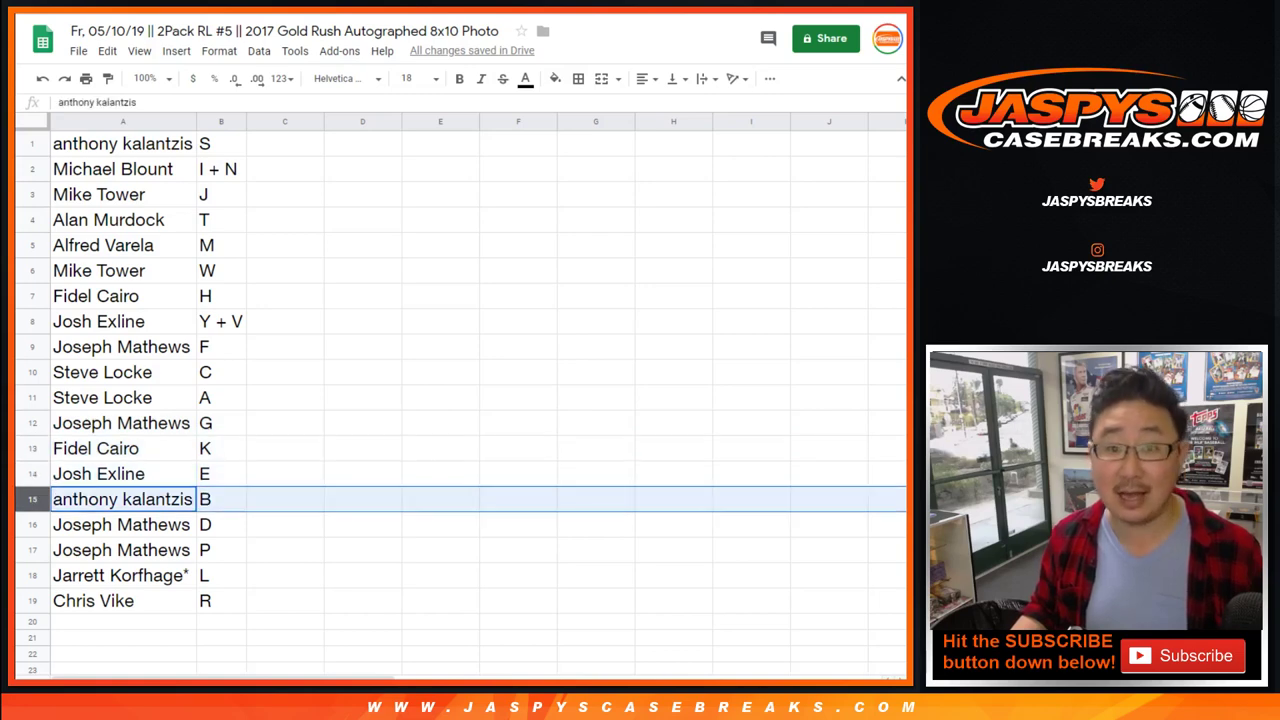
pyautogui.click(32, 525)
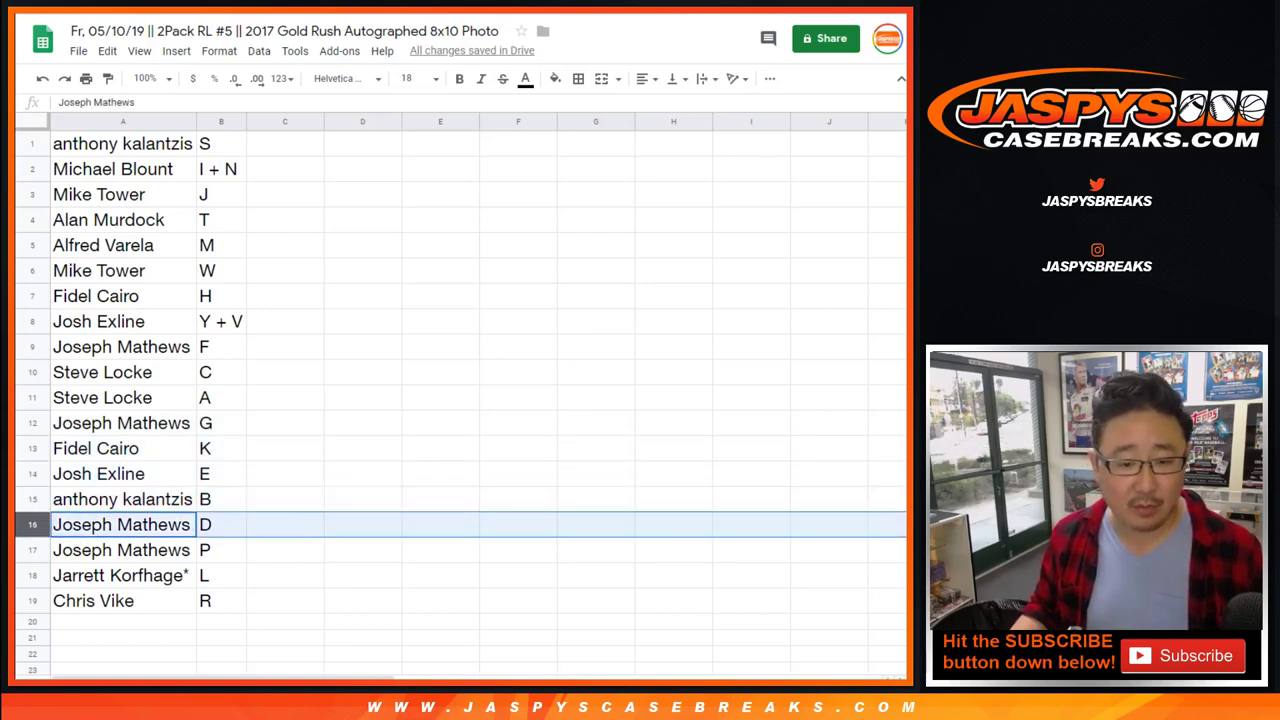
pyautogui.moveTo(32, 525); pyautogui.dragTo(32, 550)
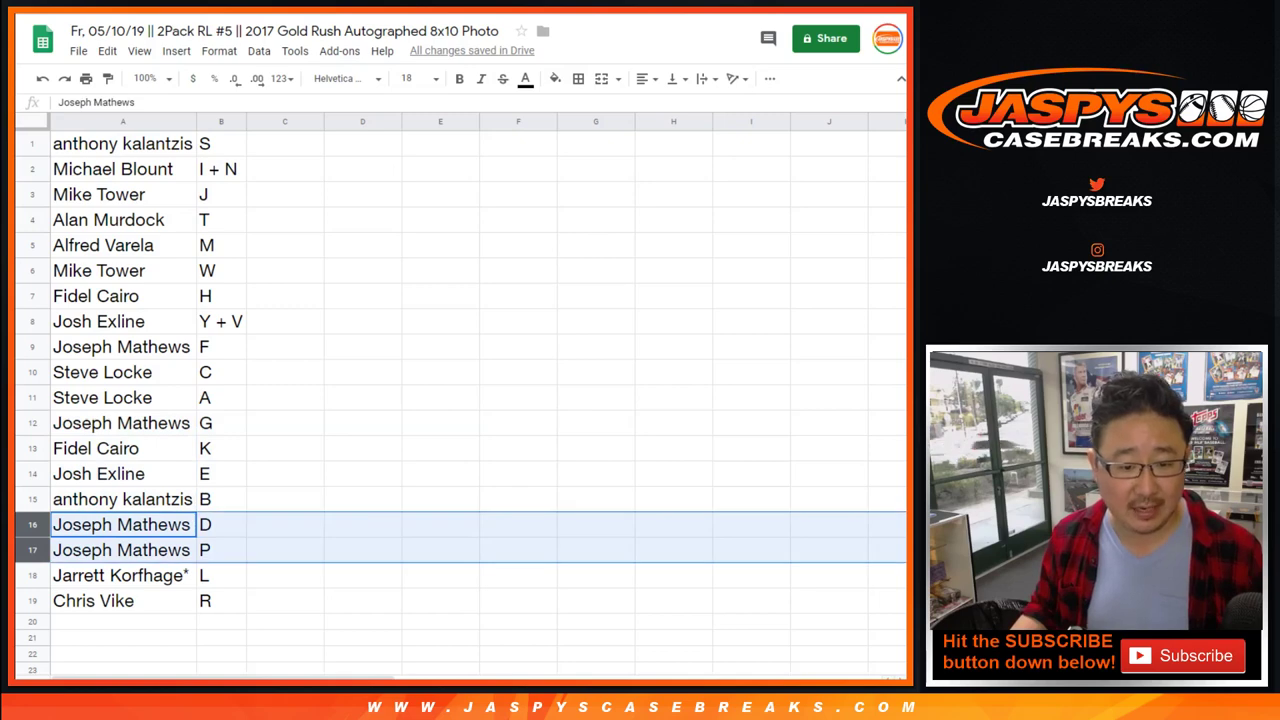
pyautogui.click(32, 576)
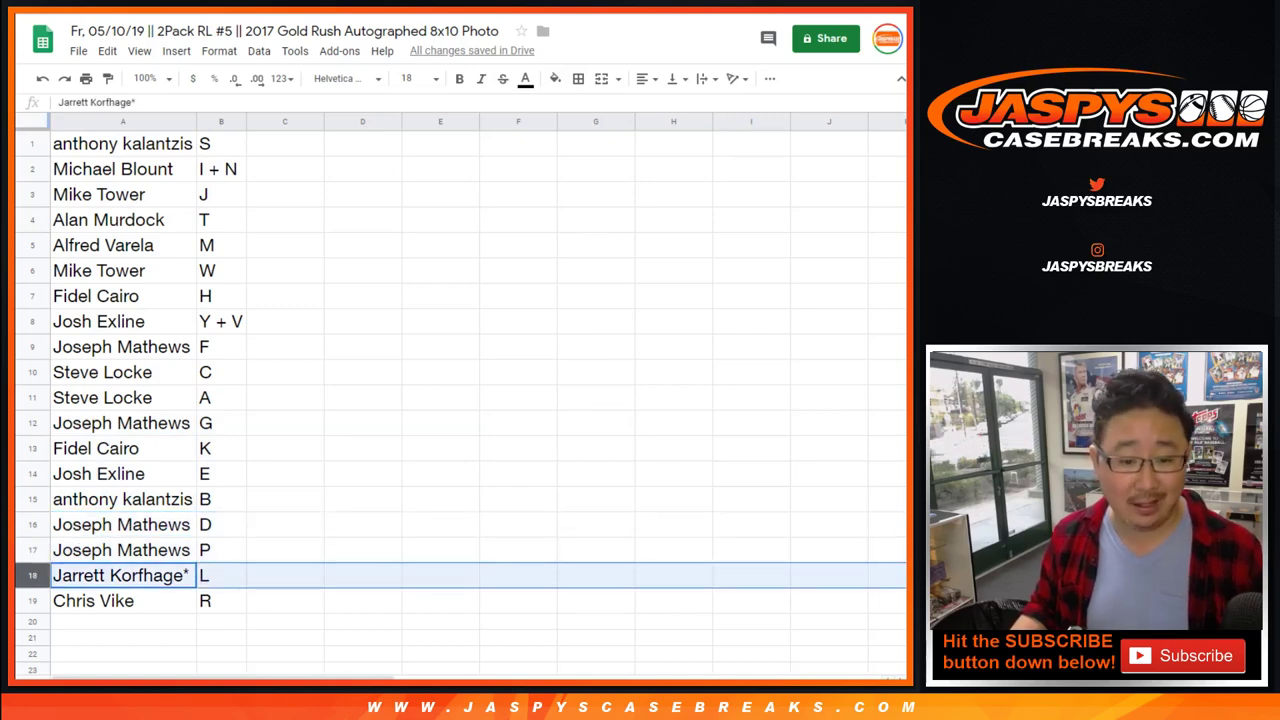
pyautogui.click(32, 601)
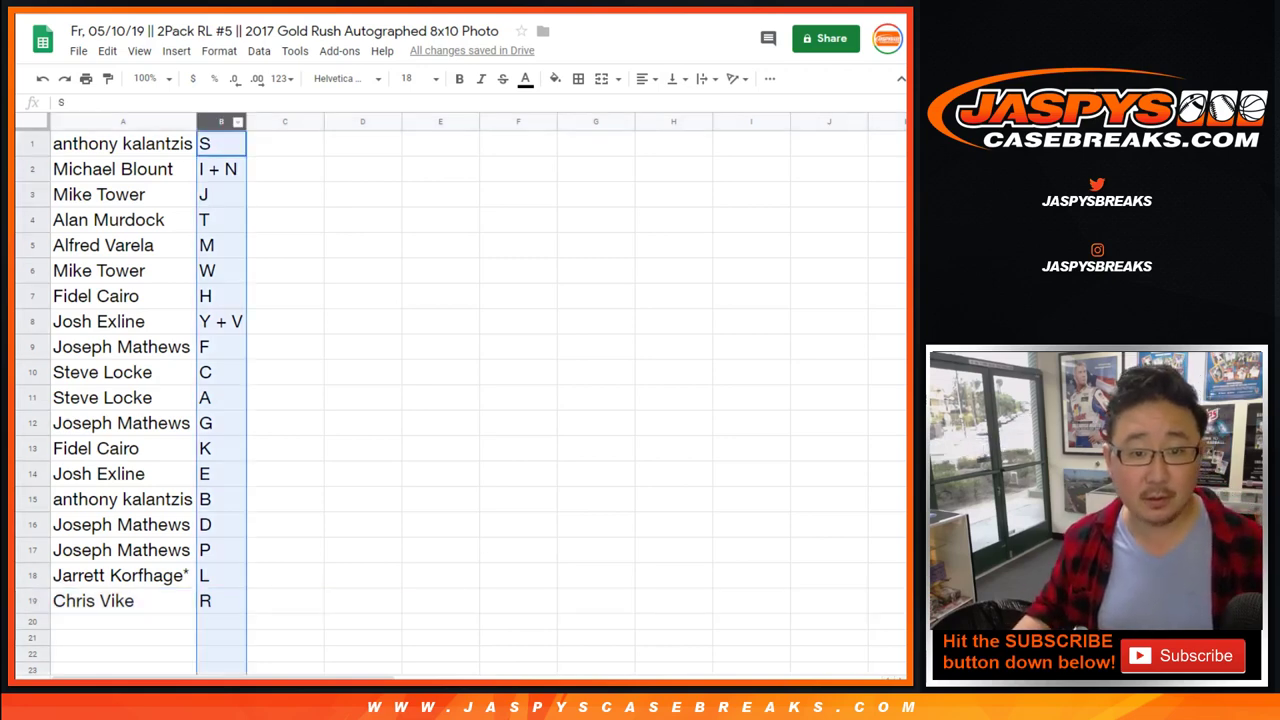
# Sort the assignments alphabetically by the letters in column B and format the table with centred text and cell borders.
pyautogui.click(284, 79)
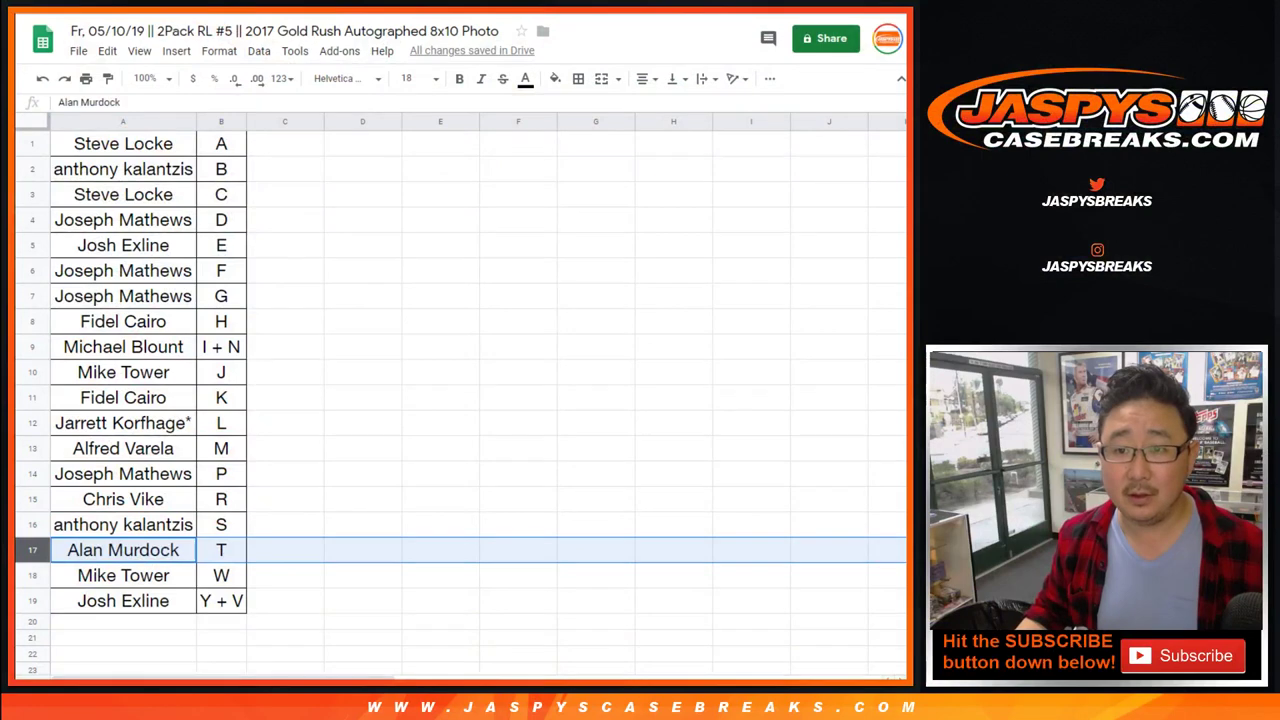
# Copy the participant names from A1:A19 into the RANDOM.ORG List Randomizer and enlarge the entry field to show the whole list.
pyautogui.hotkey('ctrl', 'Tab')
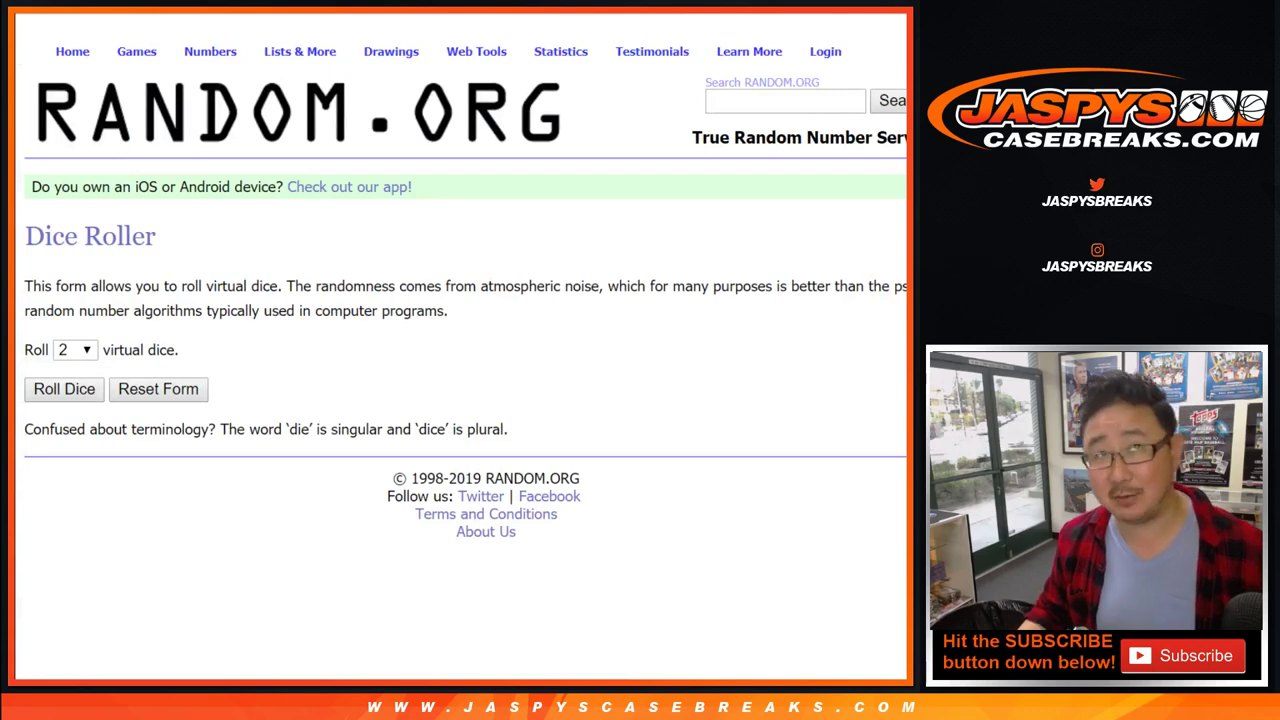
pyautogui.hotkey('ctrl', 'shift', 'Tab')
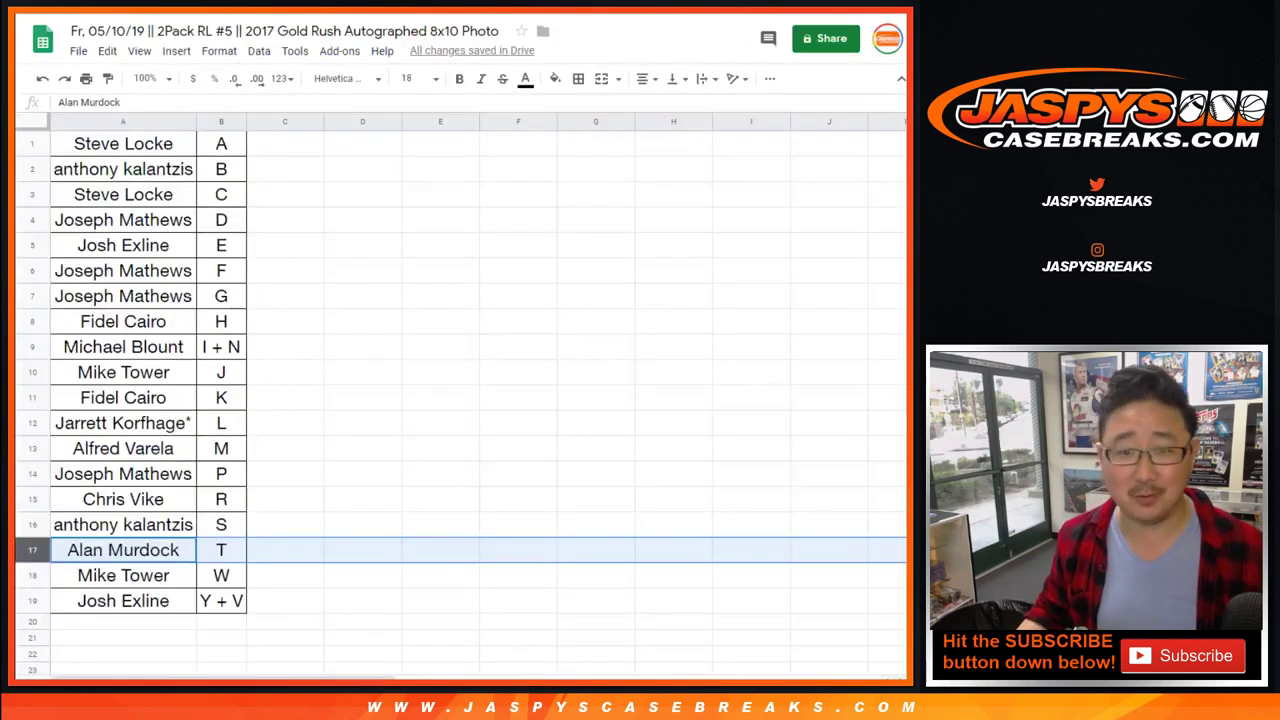
pyautogui.click(124, 144)
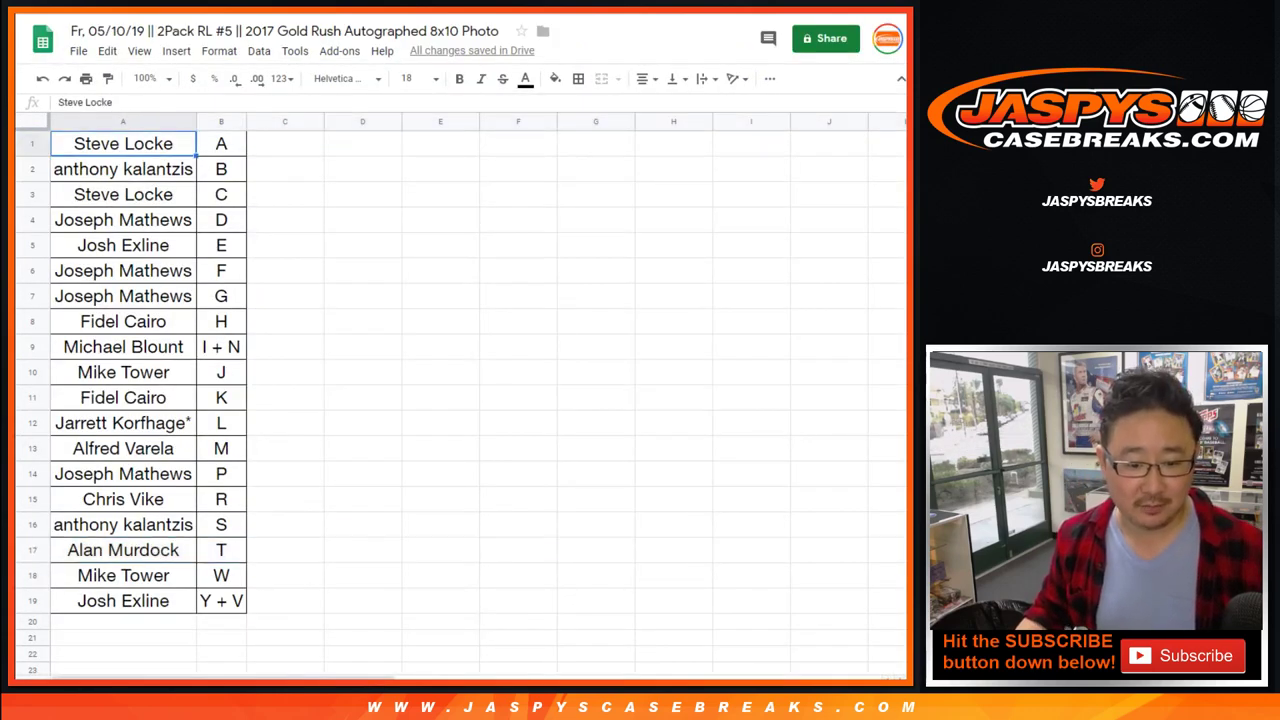
pyautogui.hotkey('ctrl', 'shift', 'Down')
pyautogui.hotkey('ctrl', 'c')
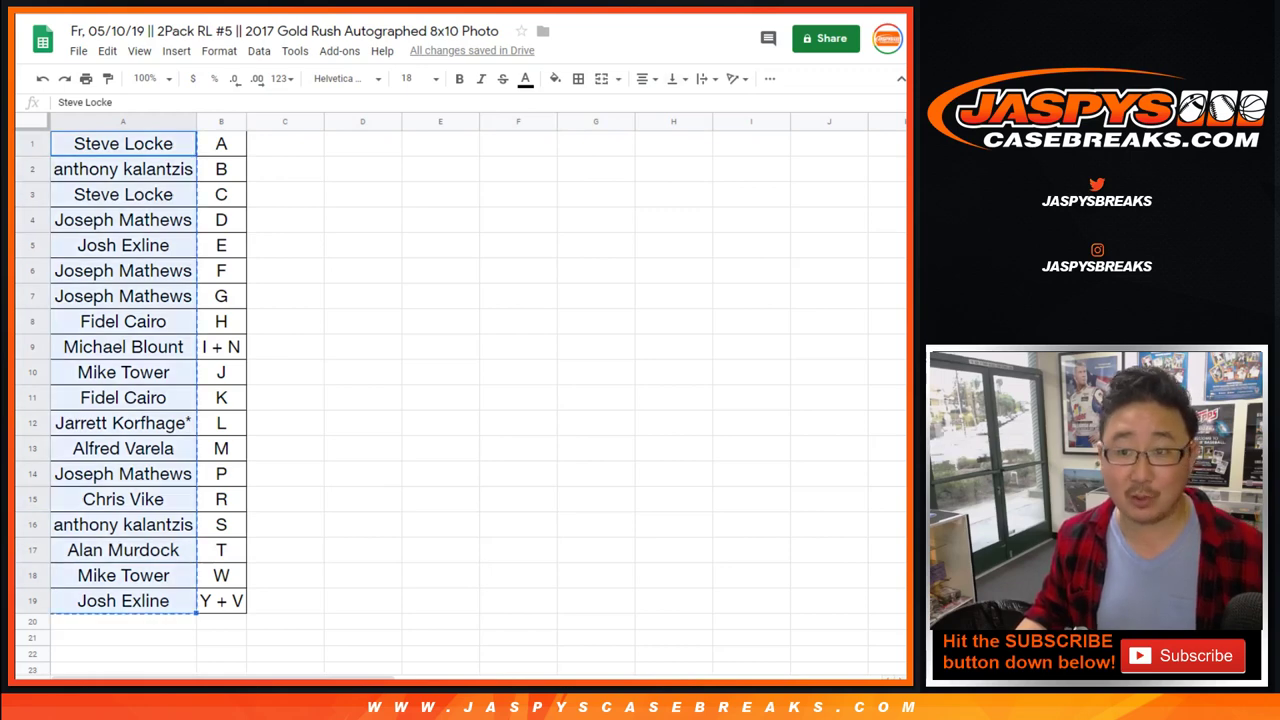
pyautogui.hotkey('ctrl', 'Tab')
pyautogui.hotkey('ctrl', 'v')
pyautogui.scroll(-2, 460, 350)
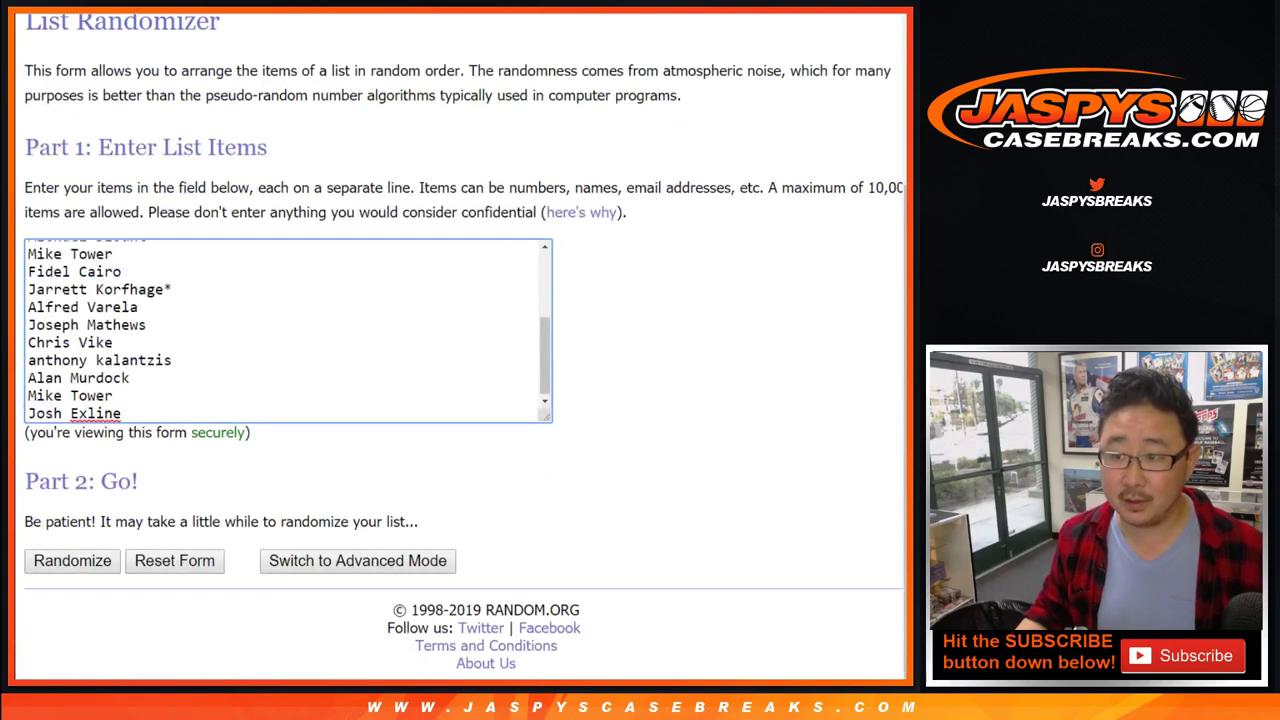
pyautogui.moveTo(546, 416); pyautogui.dragTo(548, 618)
# Switch to the RANDOM.ORG Dice Roller and roll two virtual dice.
pyautogui.hotkey('ctrl', 'Tab')
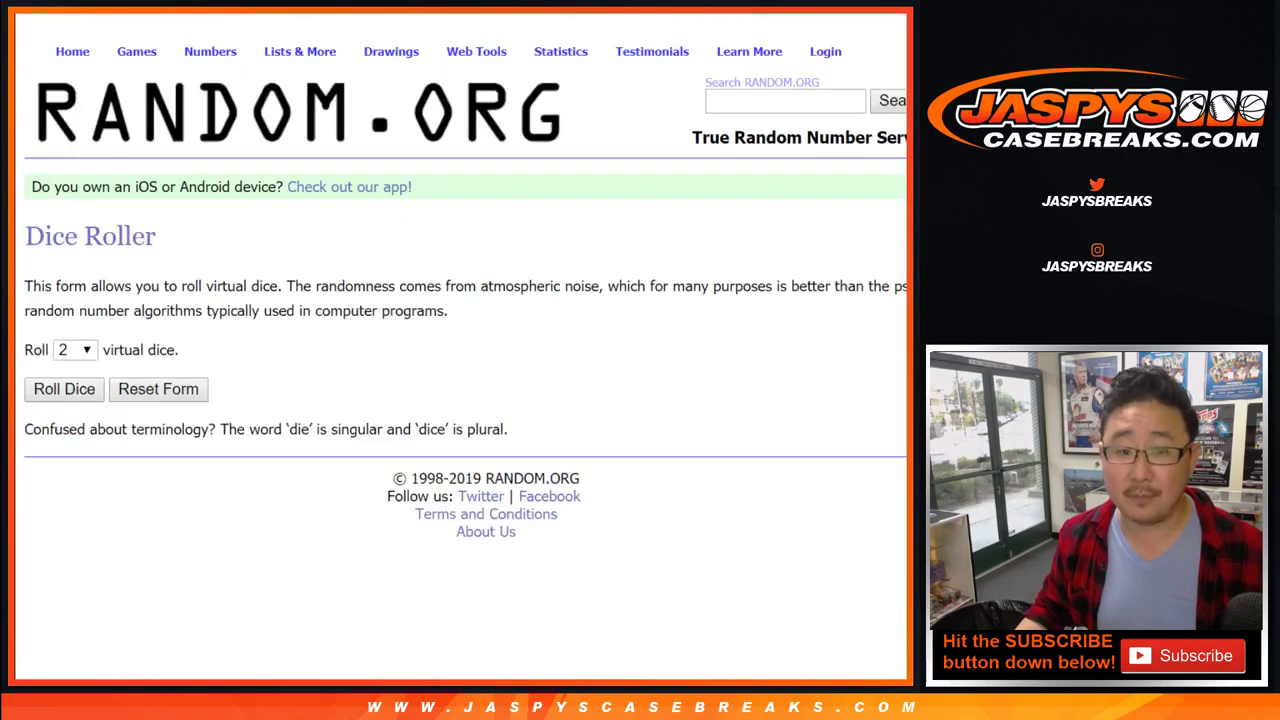
pyautogui.click(64, 390)
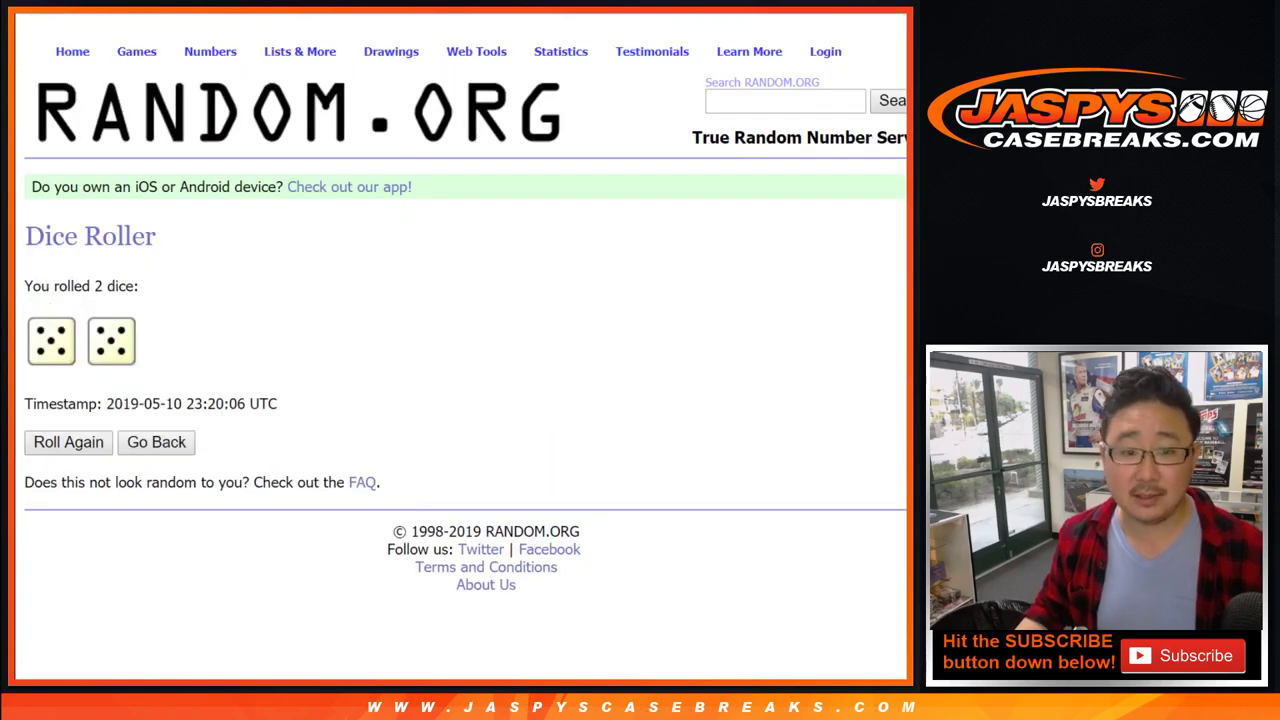
# Return to the List Randomizer holding the participant names and randomize the list seven times.
pyautogui.hotkey('ctrl', 'shift', 'Tab')
pyautogui.scroll(-3, 460, 350)
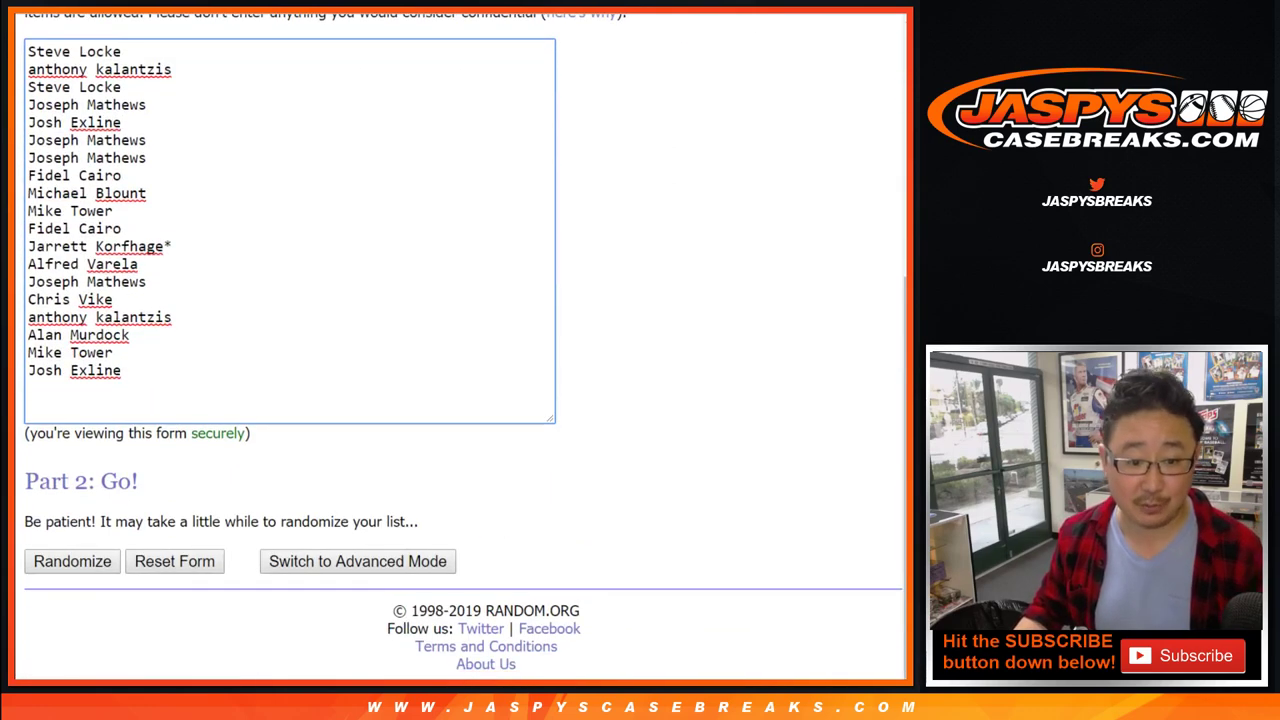
pyautogui.press('Tab')
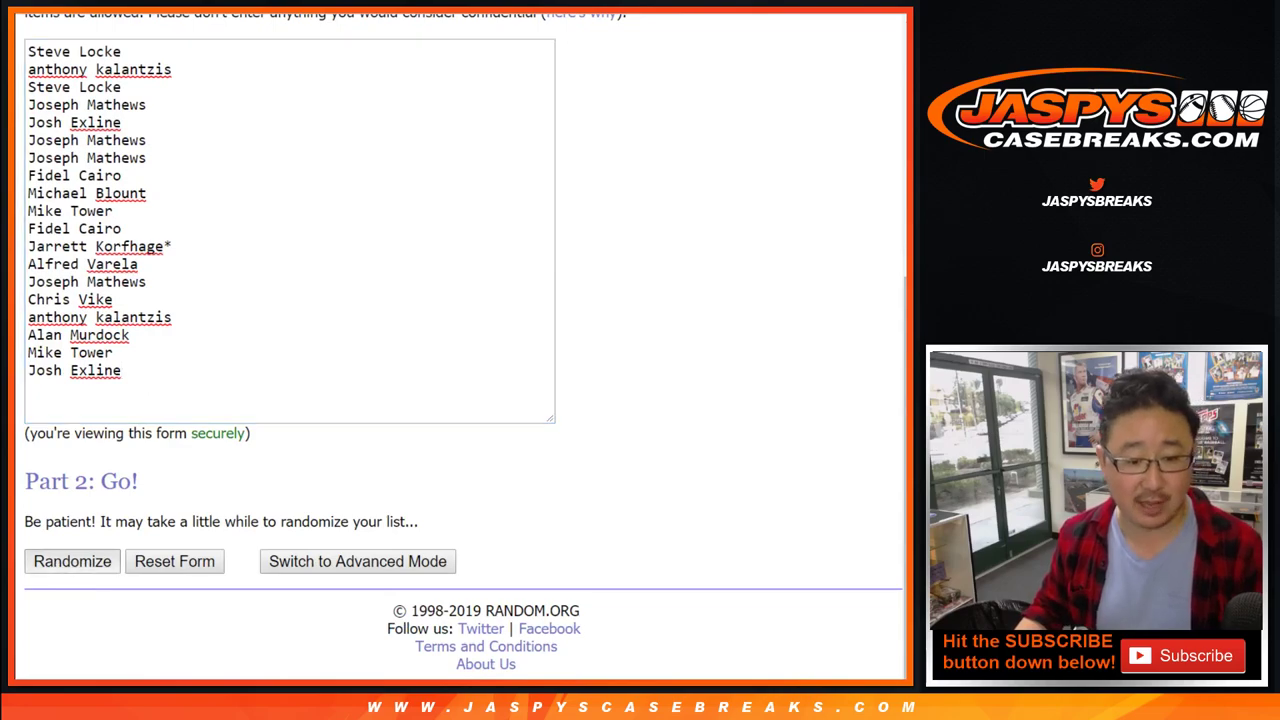
pyautogui.press('Return')
pyautogui.scroll(-2, 460, 350)
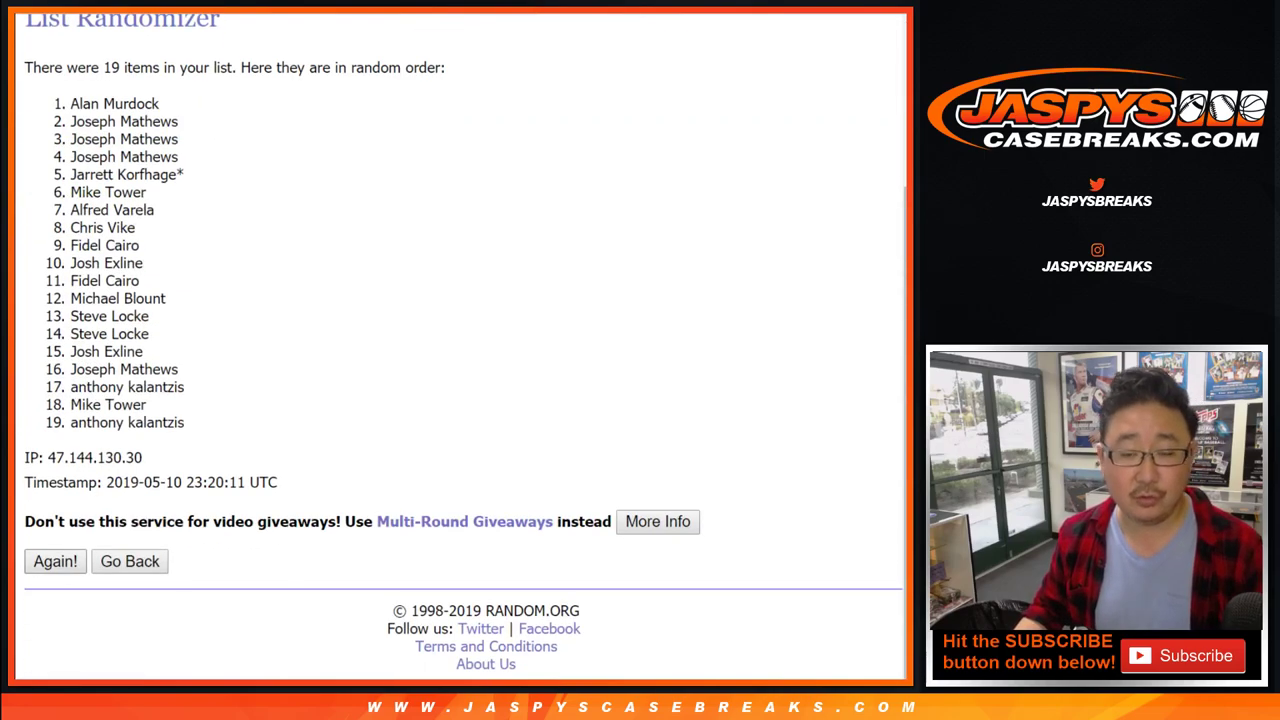
pyautogui.click(55, 561)
pyautogui.scroll(-2, 55, 561)
pyautogui.click(55, 561)
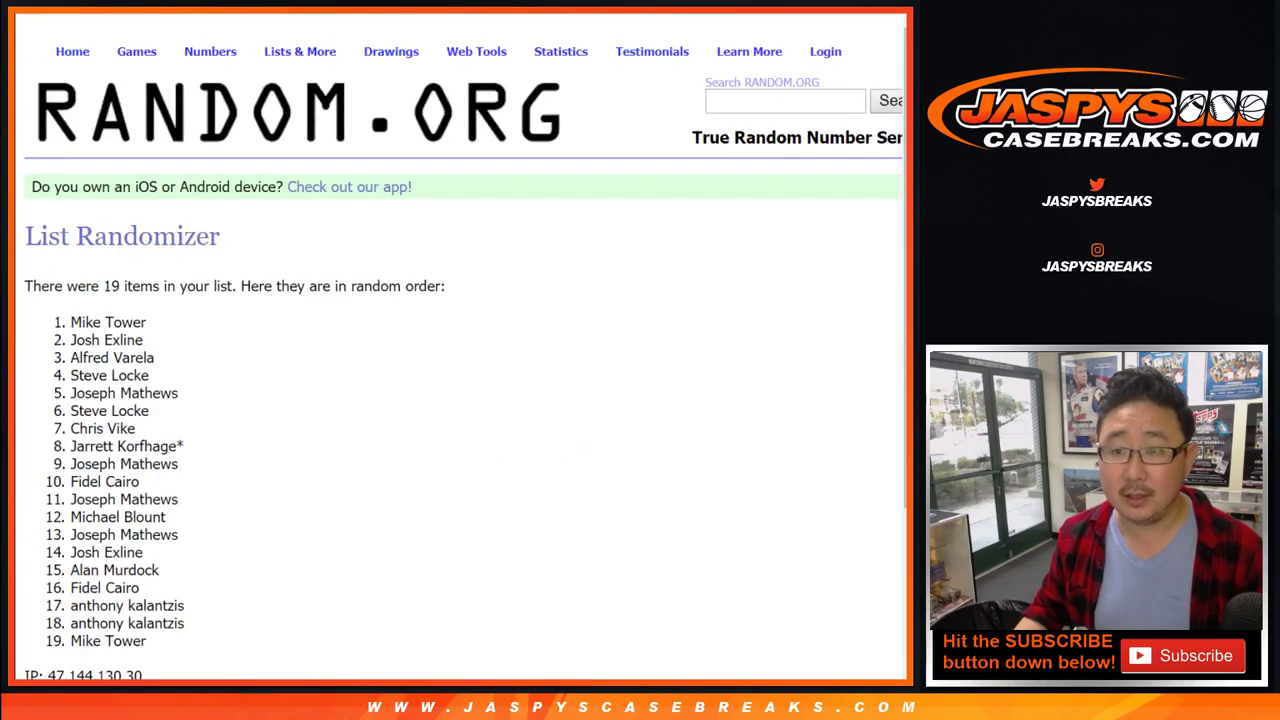
pyautogui.hotkey('ctrl', 'shift', 'Tab')
pyautogui.hotkey('ctrl', 'Tab')
pyautogui.scroll(-3, 460, 350)
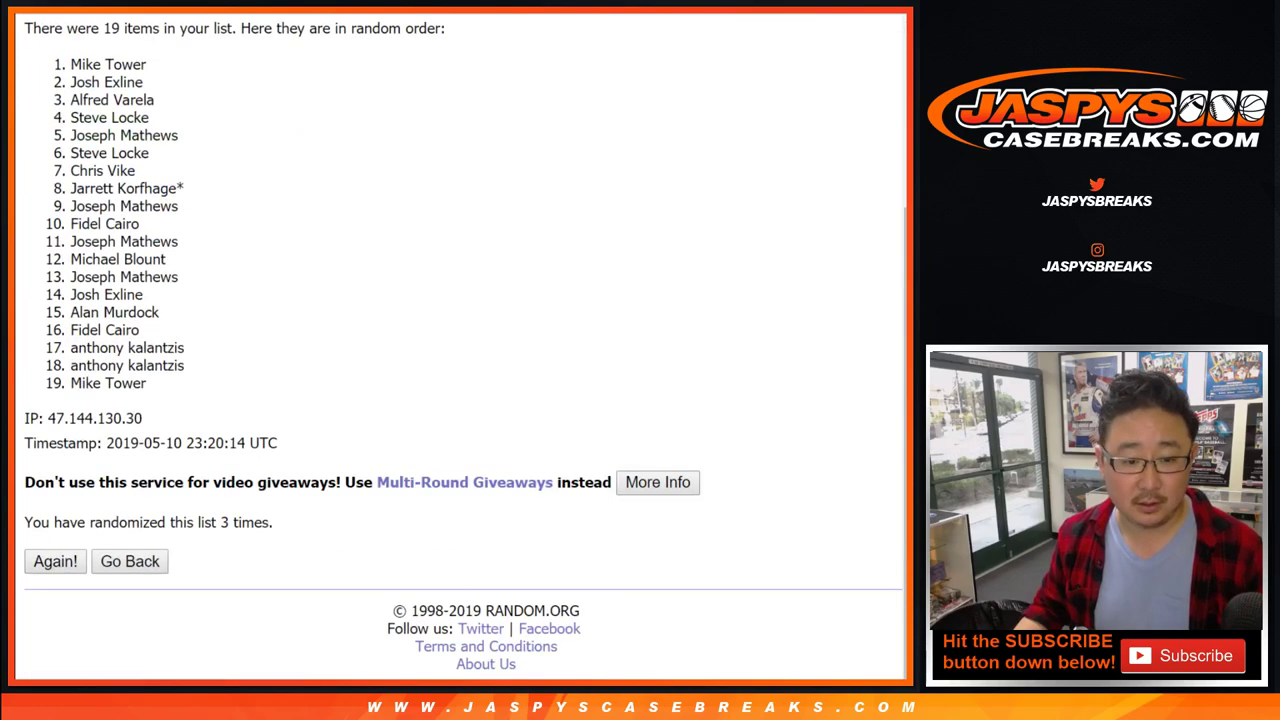
pyautogui.press('Return')
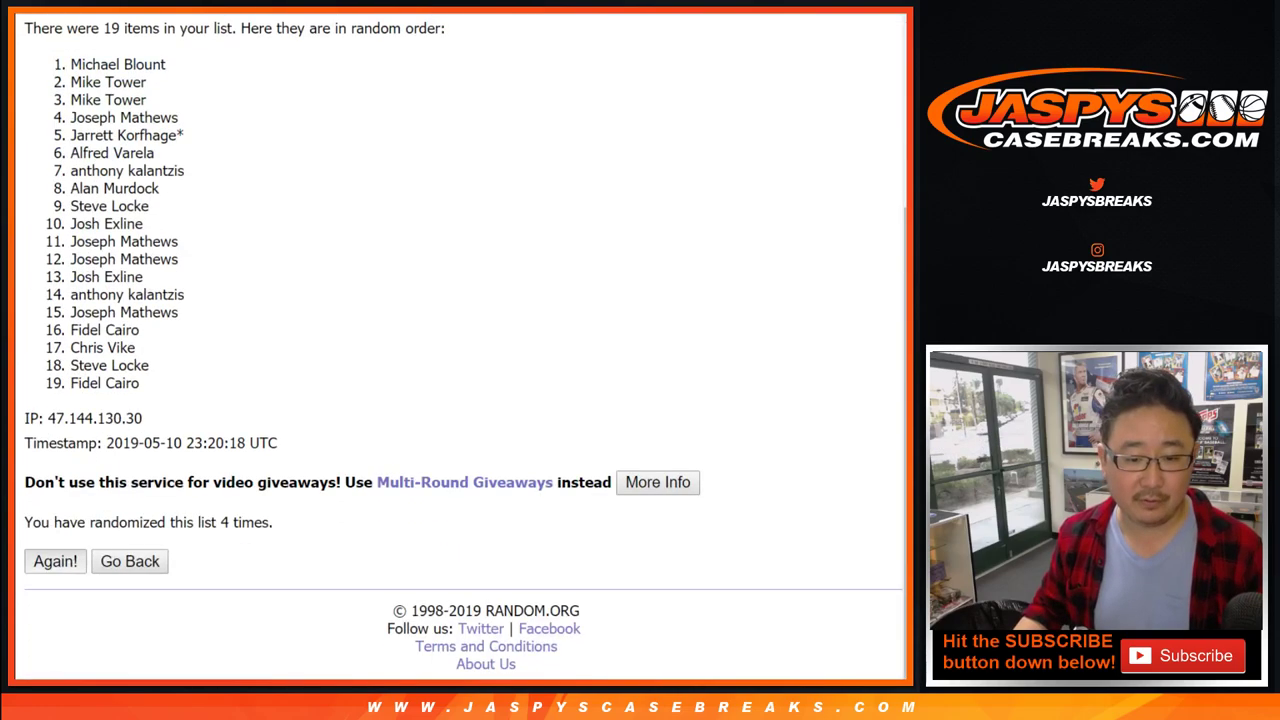
pyautogui.press('Return')
pyautogui.scroll(-1, 460, 350)
pyautogui.press('Return')
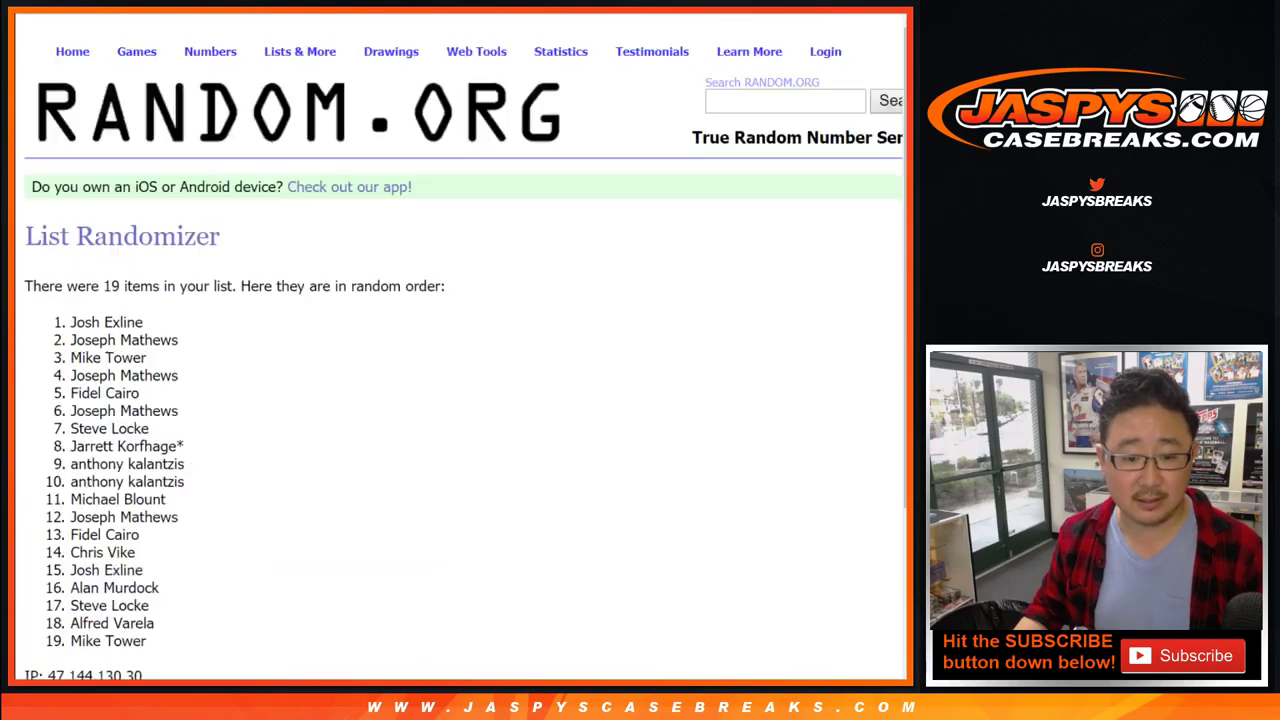
pyautogui.scroll(-3, 460, 350)
pyautogui.press('Return')
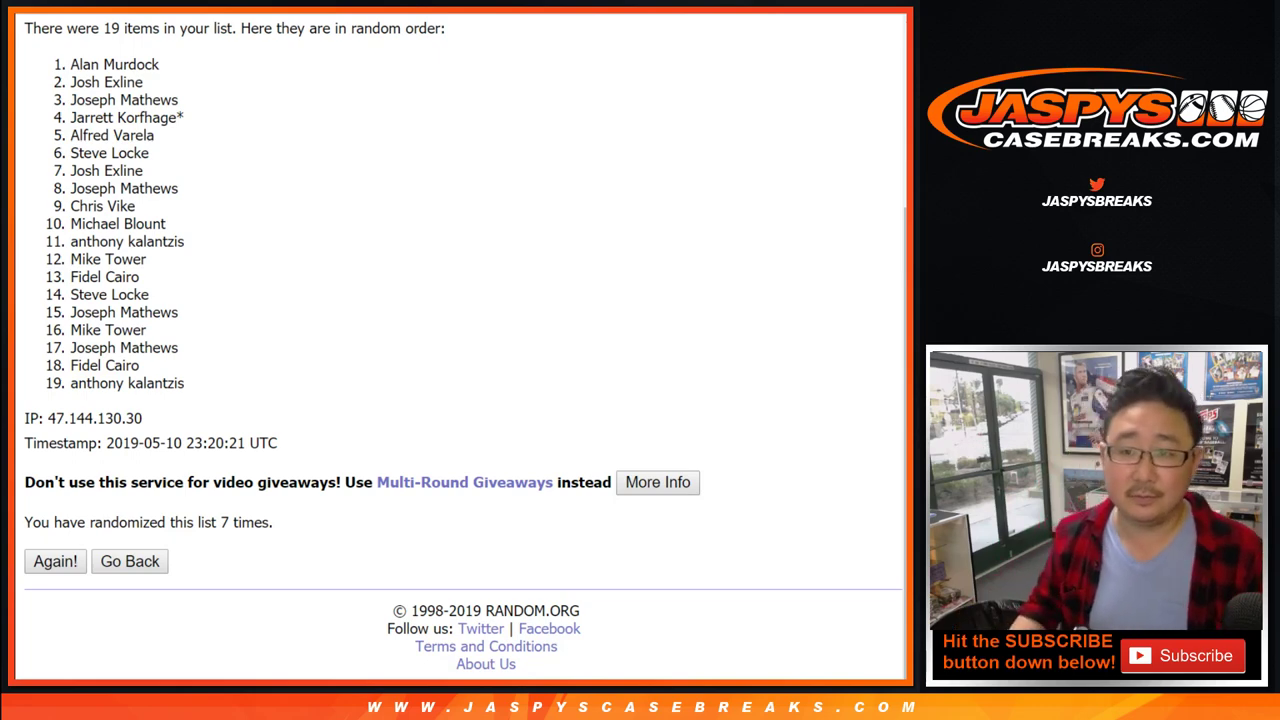
# Randomize the participant list three more times, for ten in total, and highlight the top two names in the result.
pyautogui.hotkey('ctrl', 'shift', 'Tab')
pyautogui.hotkey('ctrl', 'Tab')
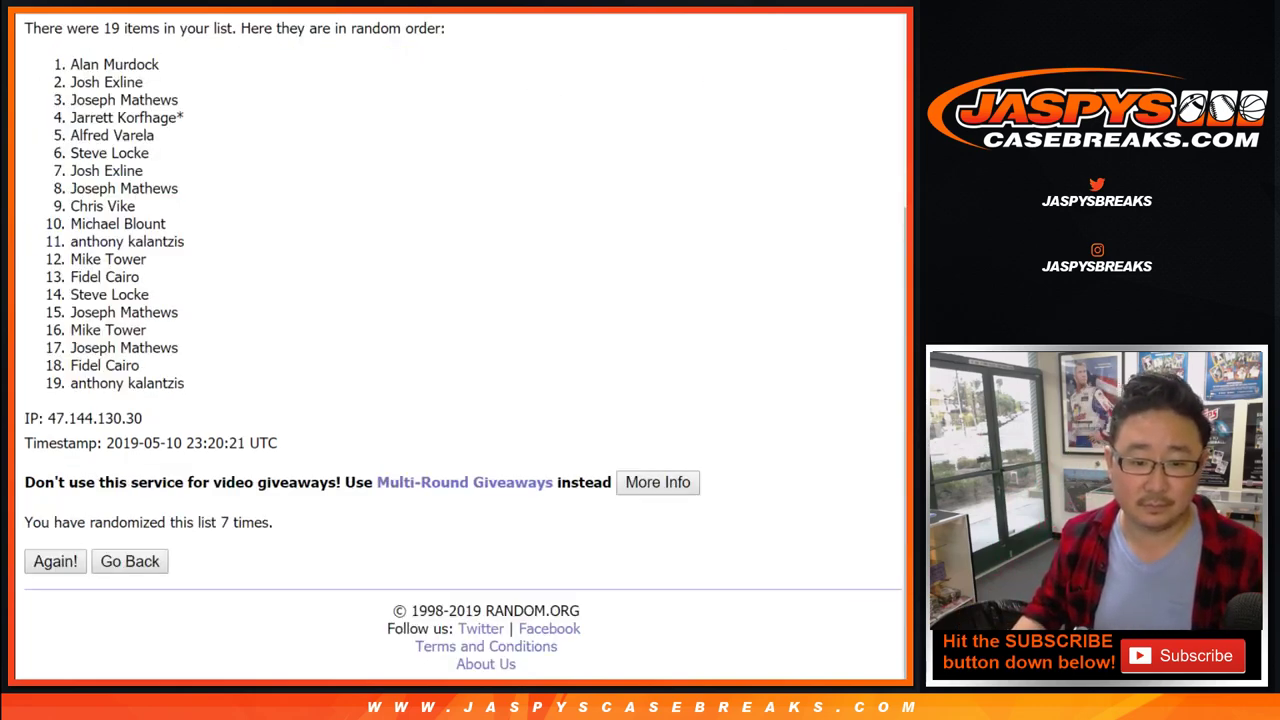
pyautogui.click(55, 561)
pyautogui.scroll(-4, 55, 561)
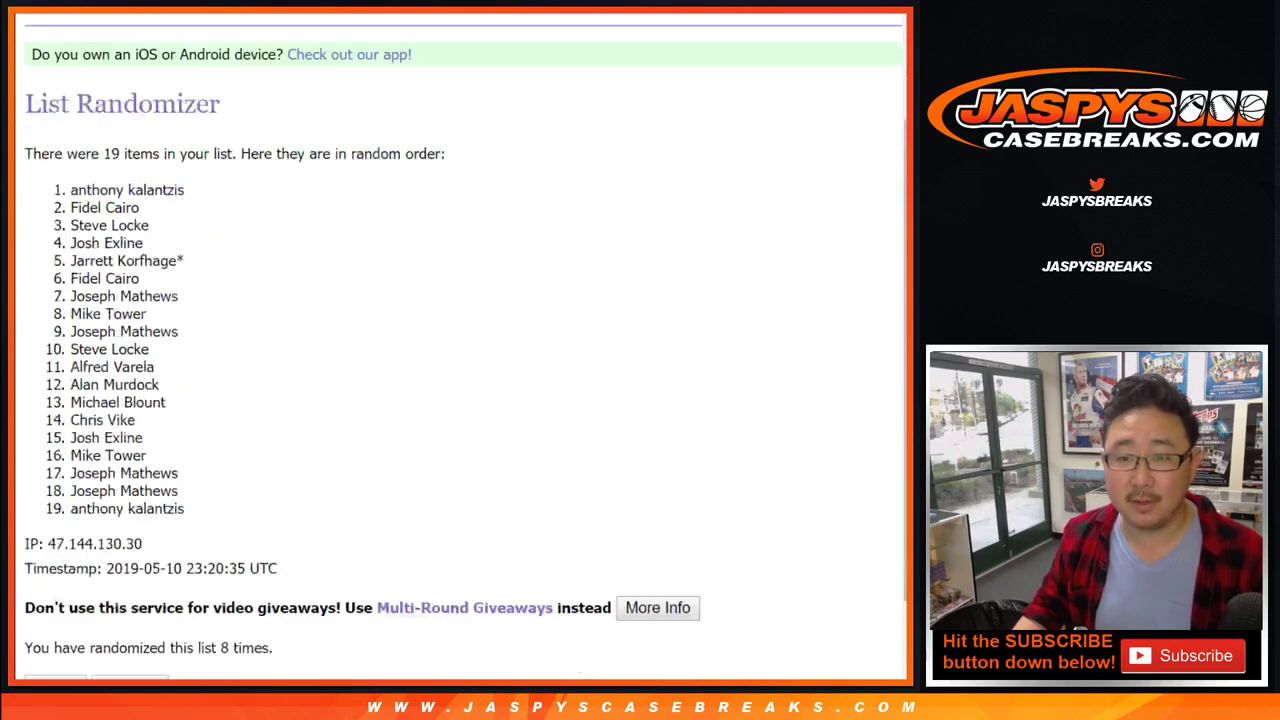
pyautogui.moveTo(274, 523); pyautogui.dragTo(217, 523)
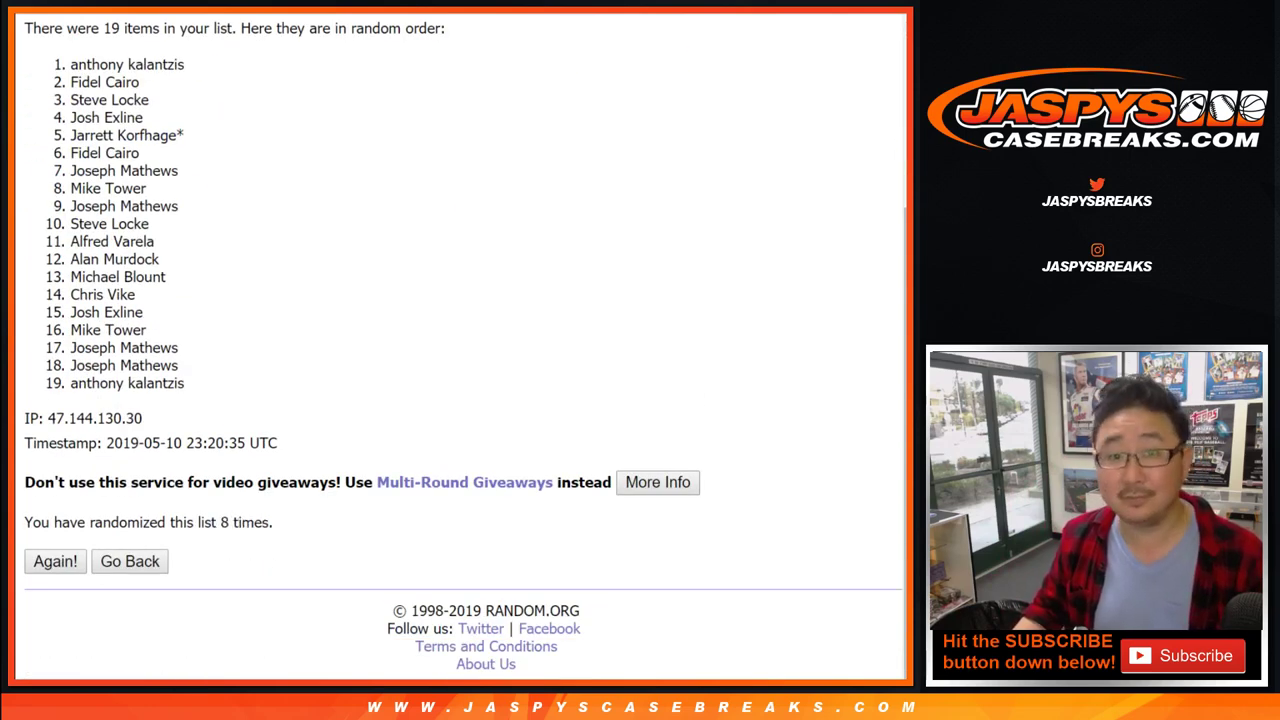
pyautogui.press('F5')
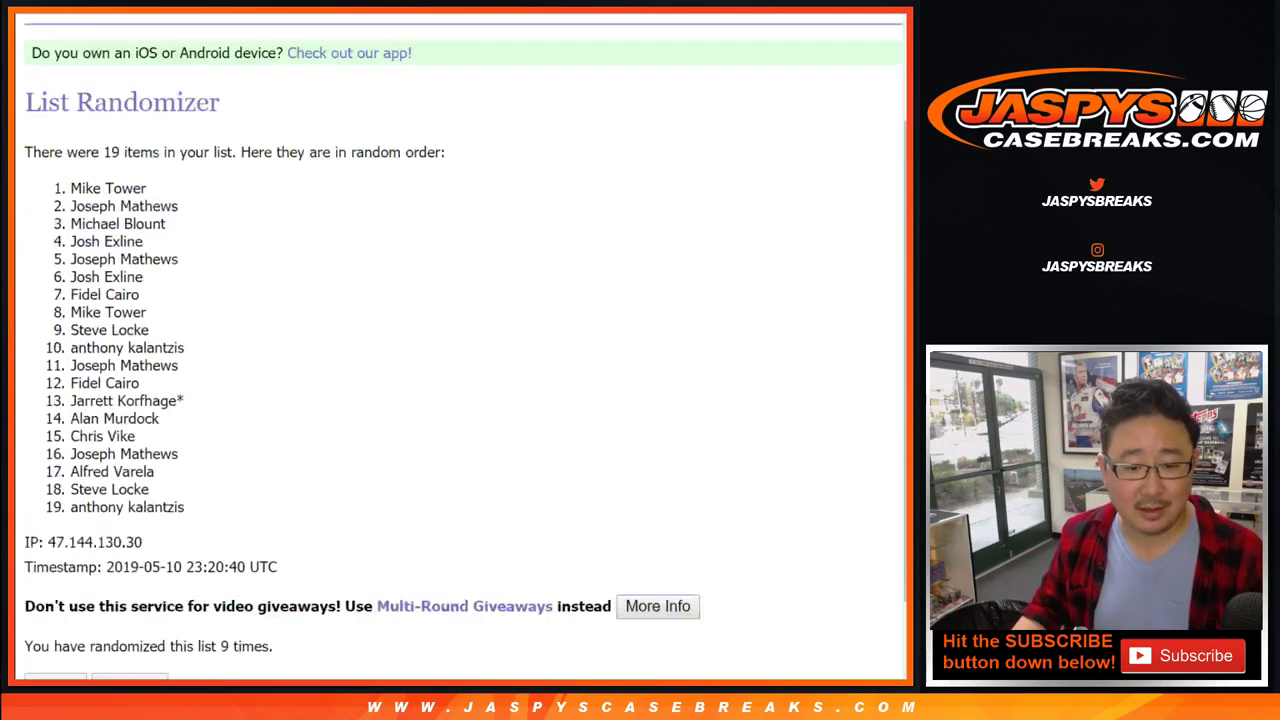
pyautogui.scroll(-3, 460, 350)
pyautogui.press('F5')
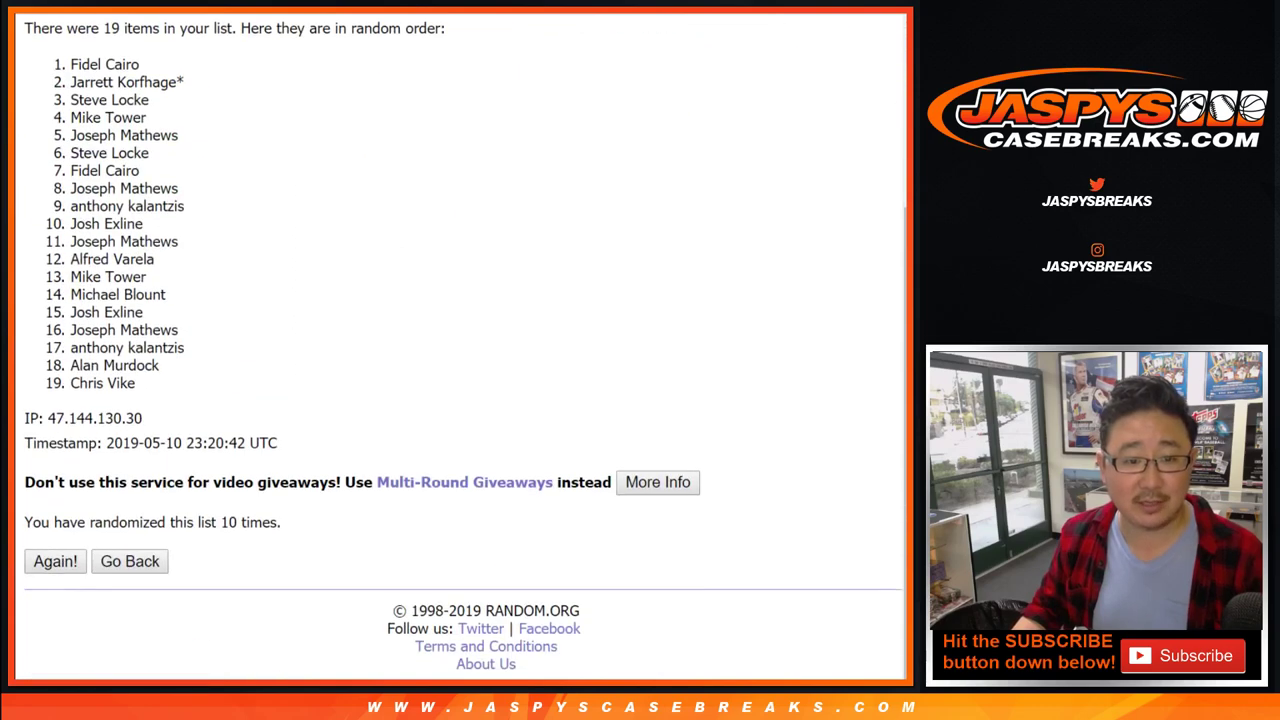
pyautogui.moveTo(71, 64); pyautogui.dragTo(185, 83)
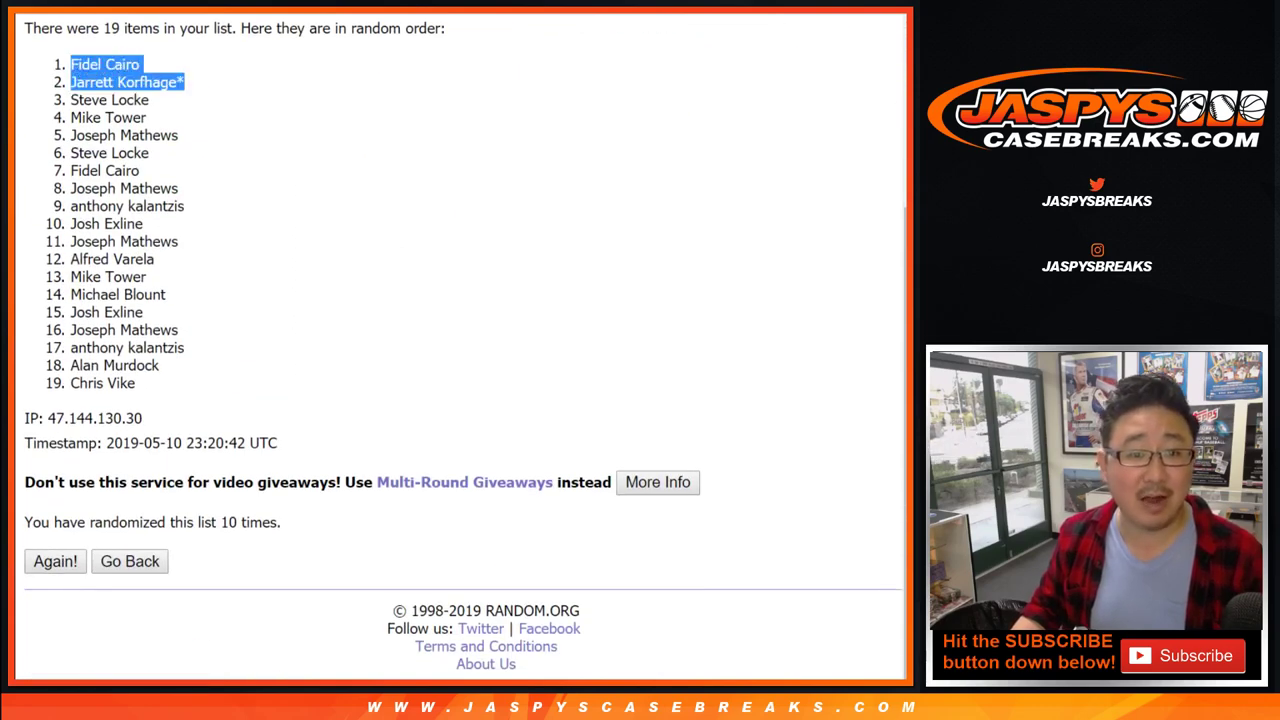